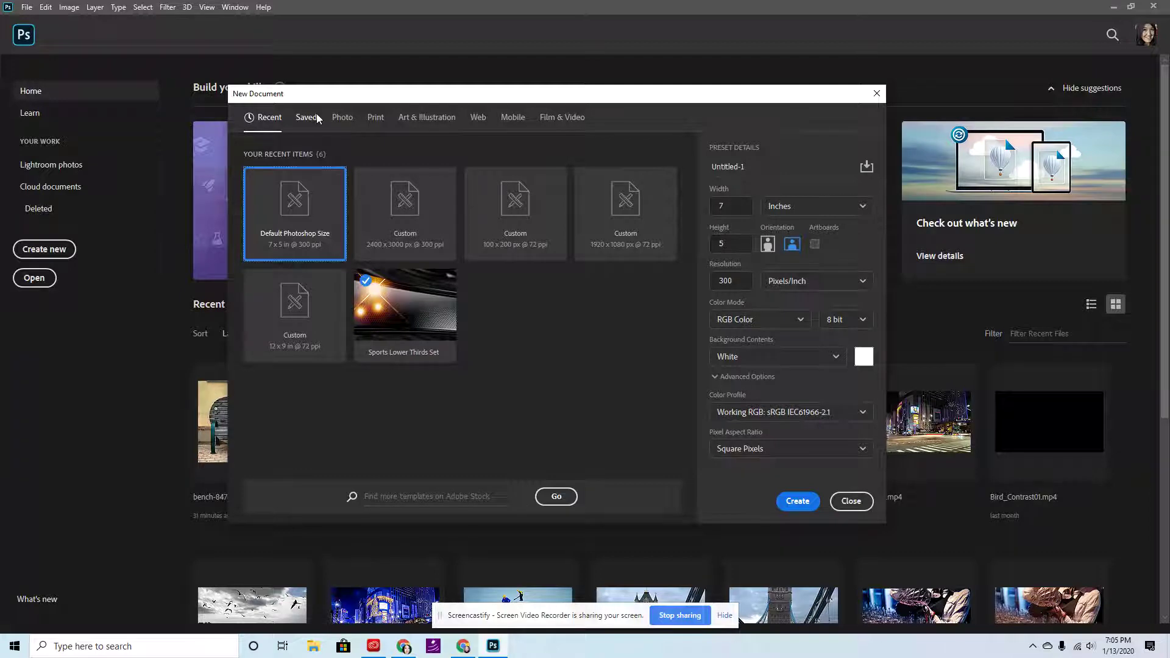
- Browse the Photo, Print and Mobile document presets and return to the Photo category
left_click(345, 120)
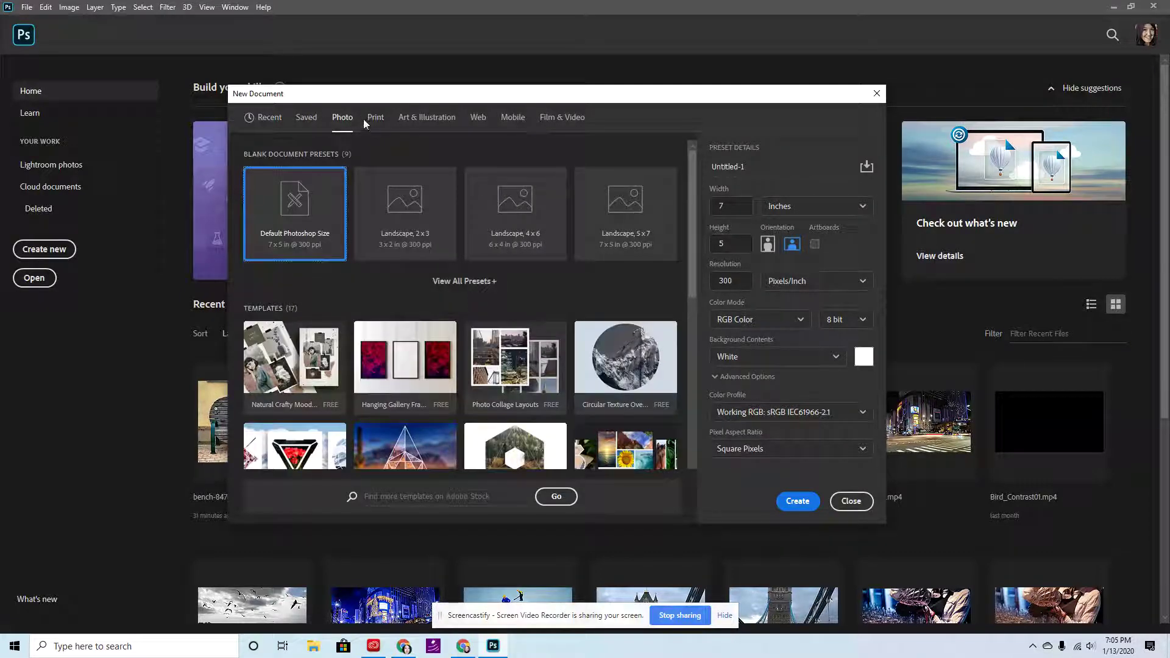
left_click(376, 120)
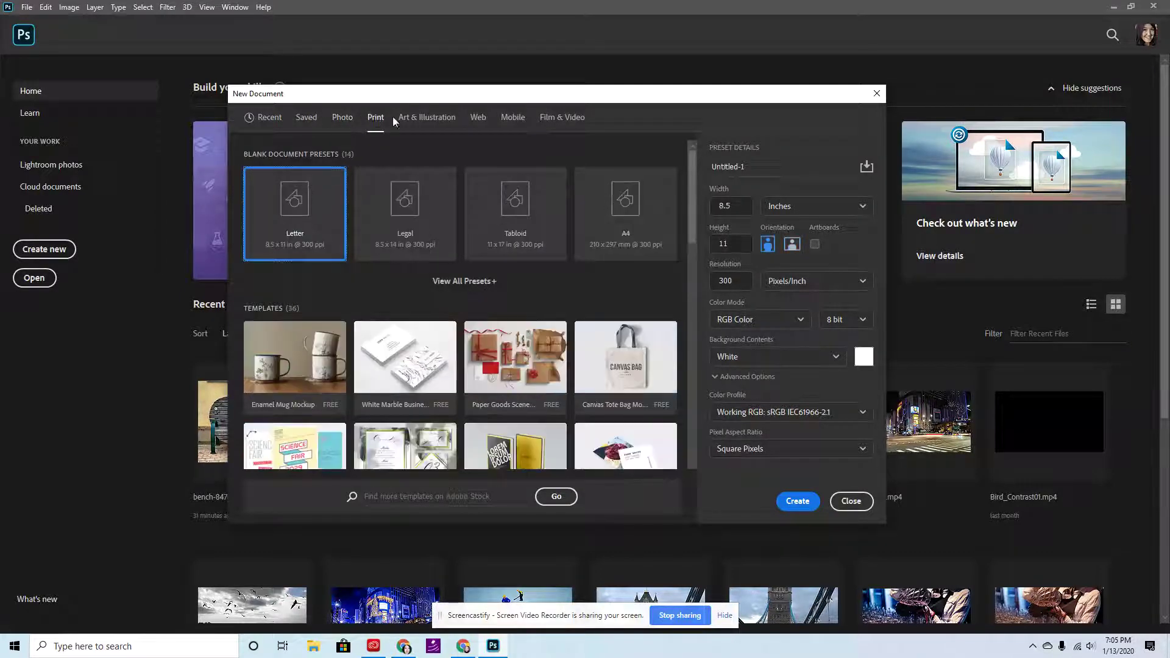
left_click(506, 123)
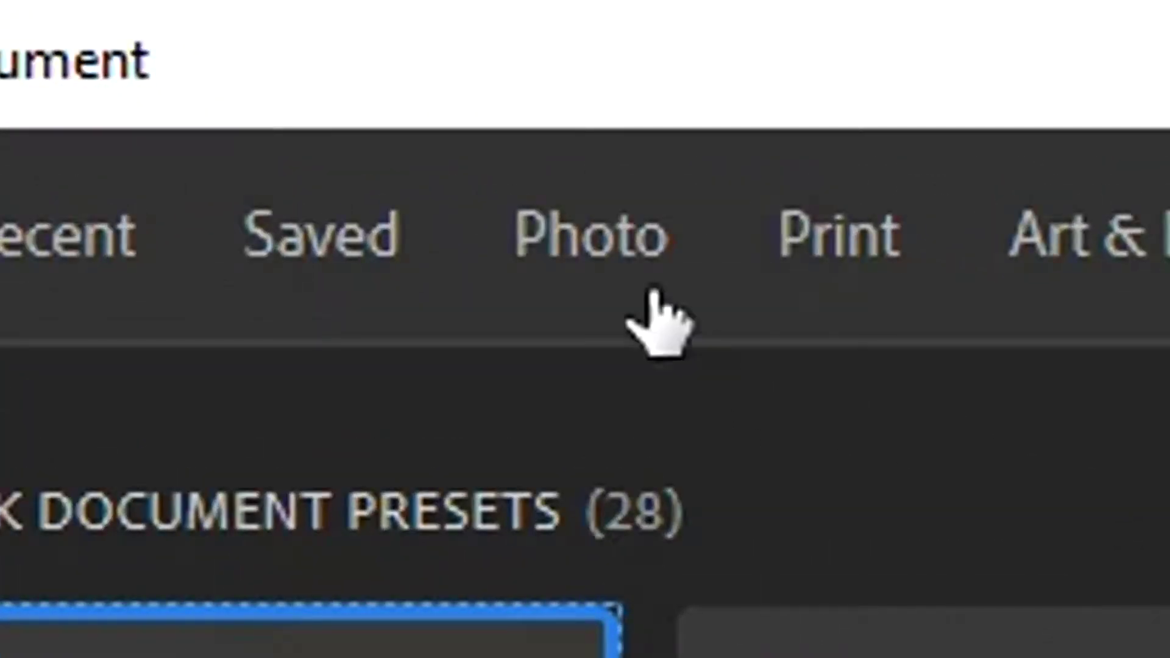
left_click(634, 305)
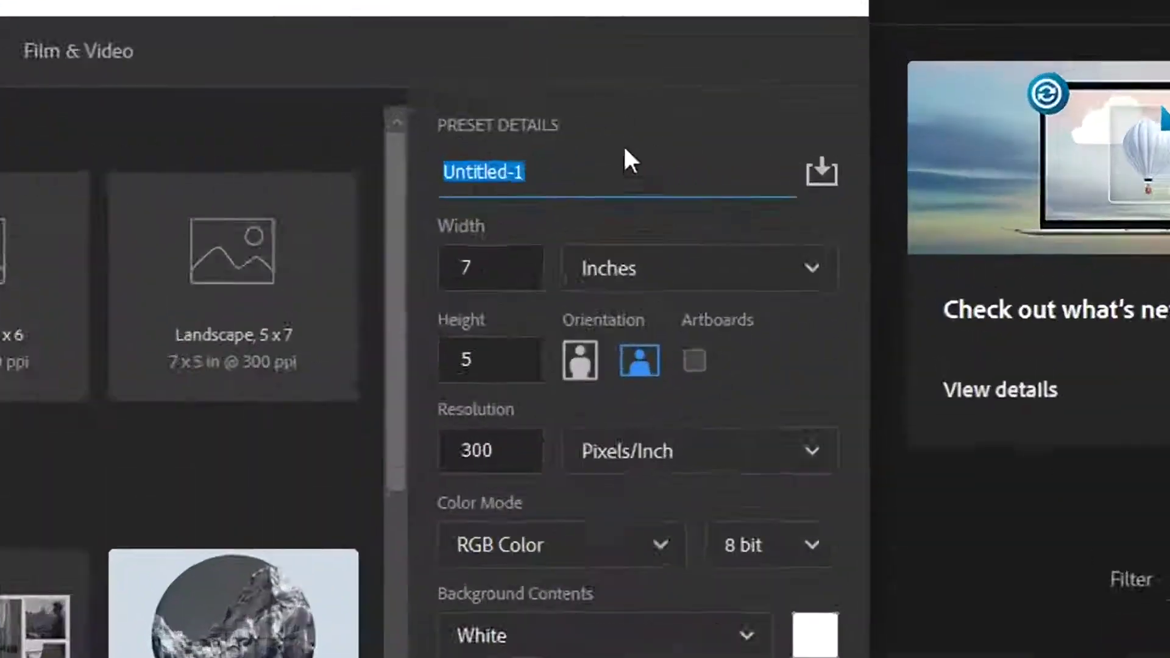
- Name the new document Workspace Basics and create it at 7 x 5 inches, 300 pixels/inch, in RGB Color with a white background
type("Works")
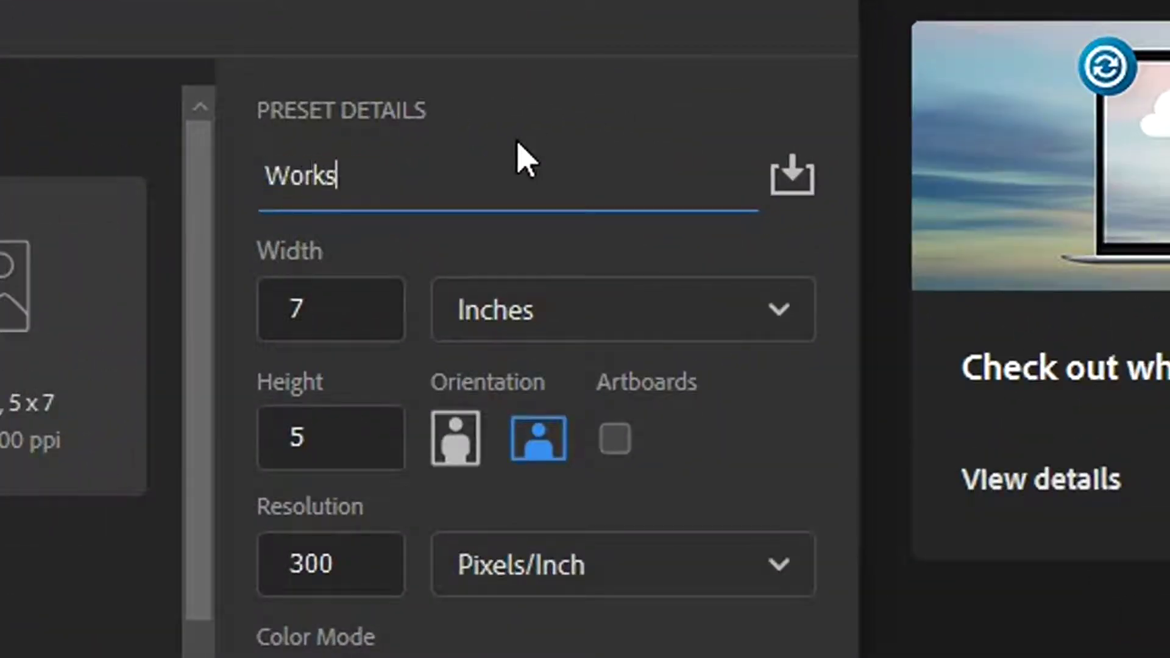
type("pace Basi")
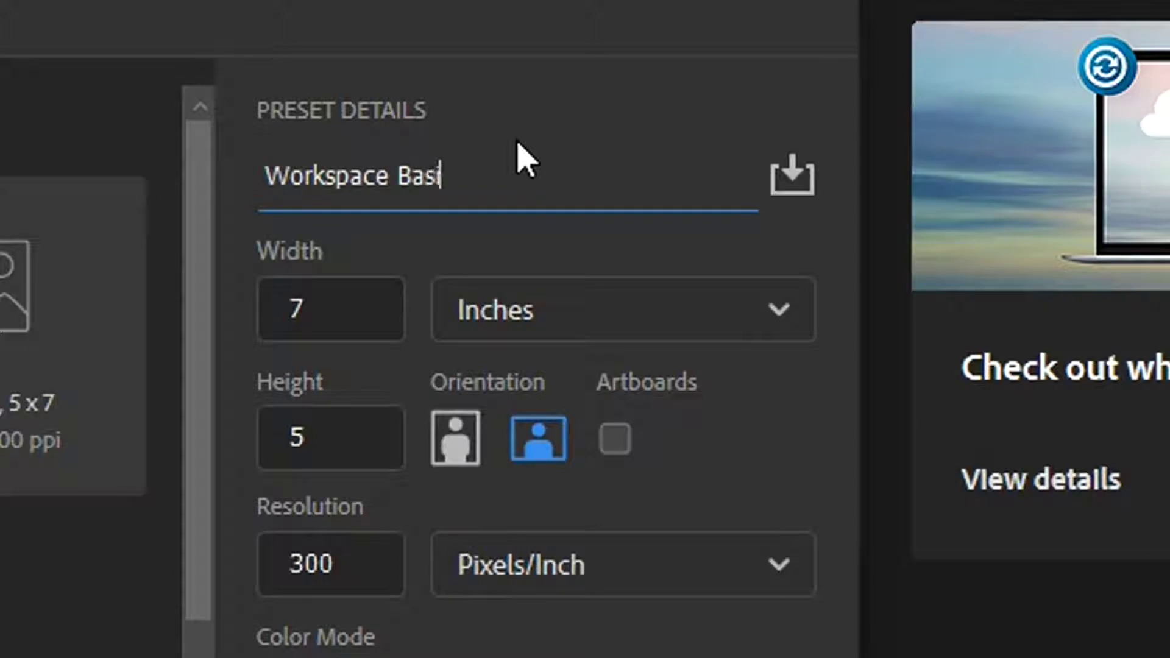
type("cs")
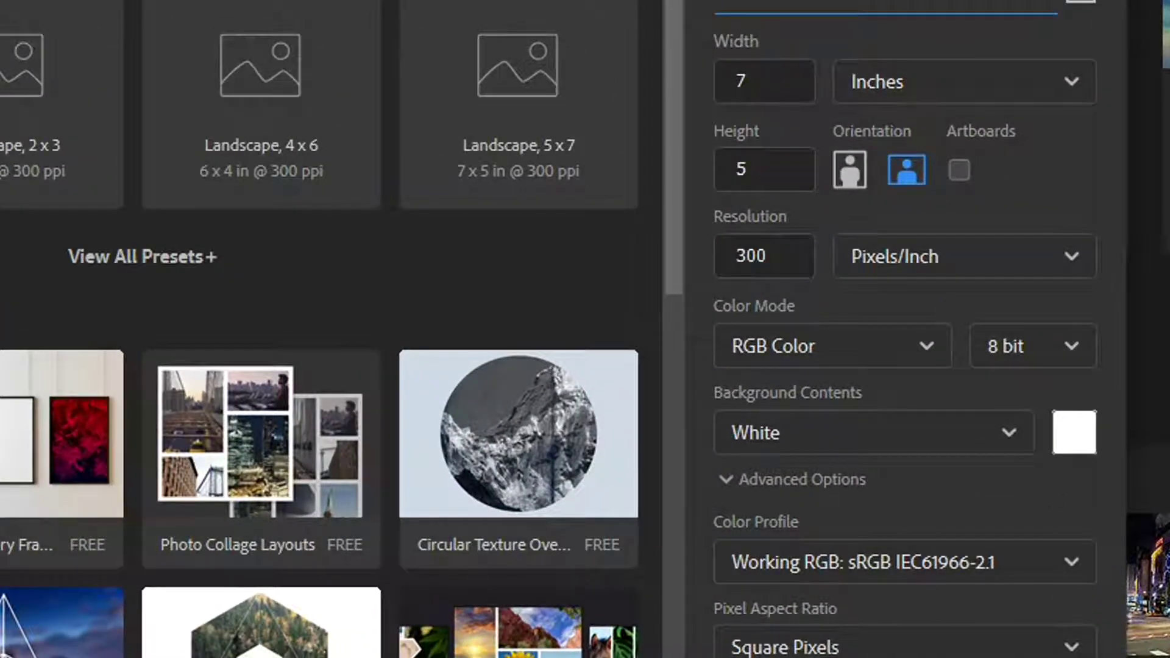
left_click(799, 507)
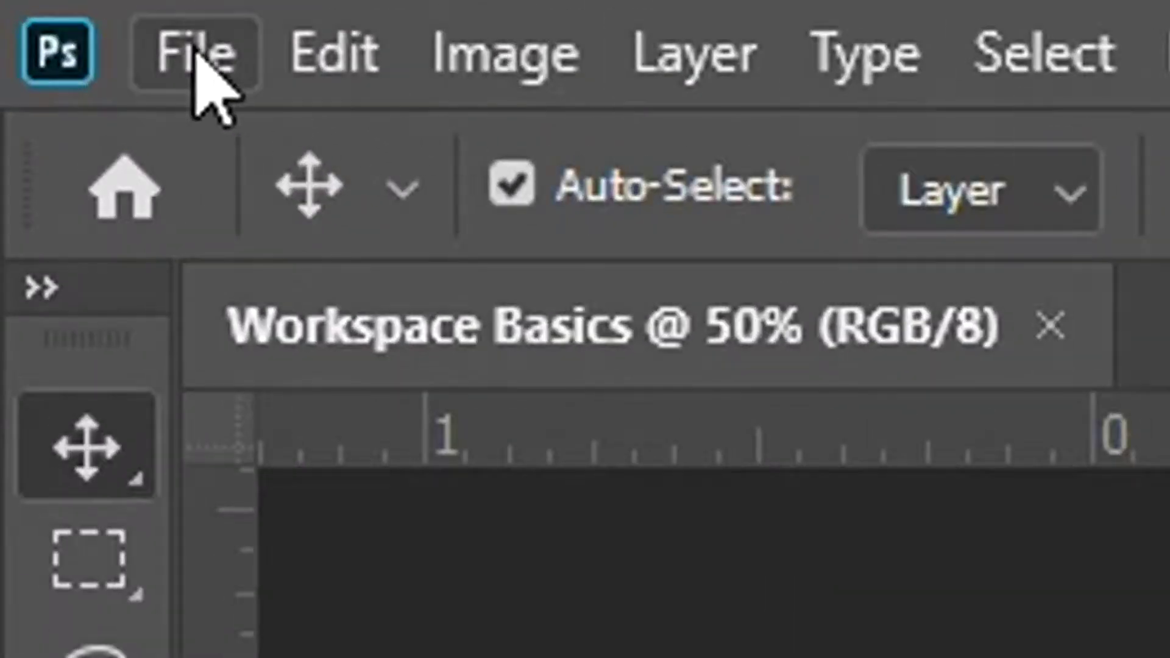
- Float the Tools panel over the canvas and dock it back at the edge of the workspace
left_click(27, 6)
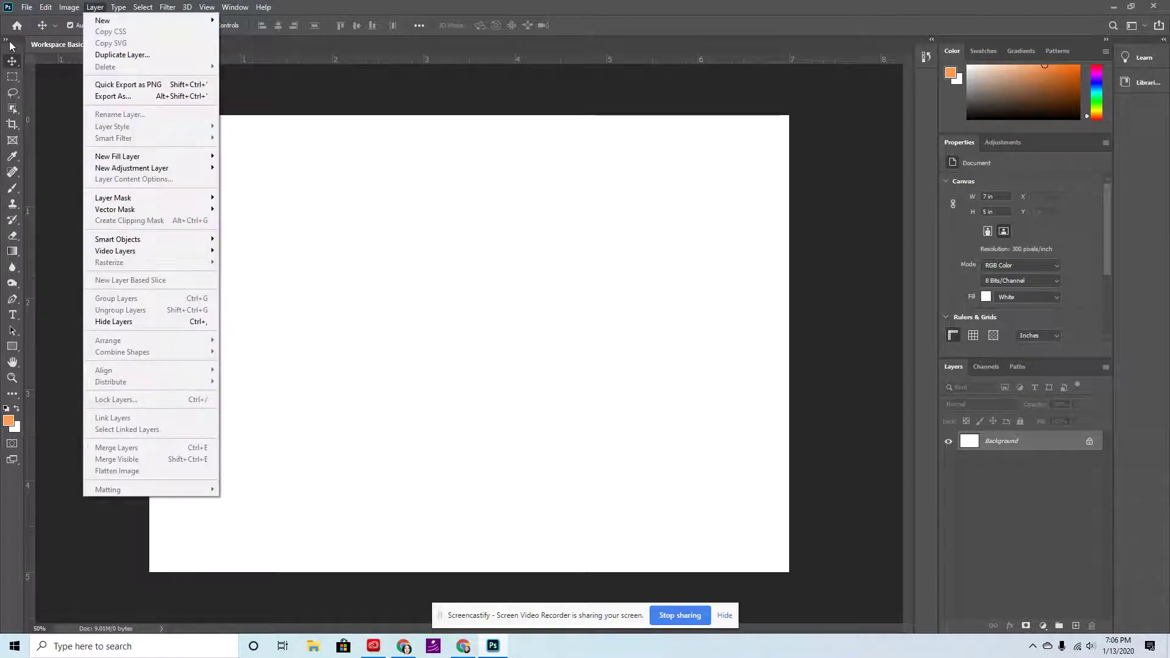
left_click_drag(11, 46, 138, 86)
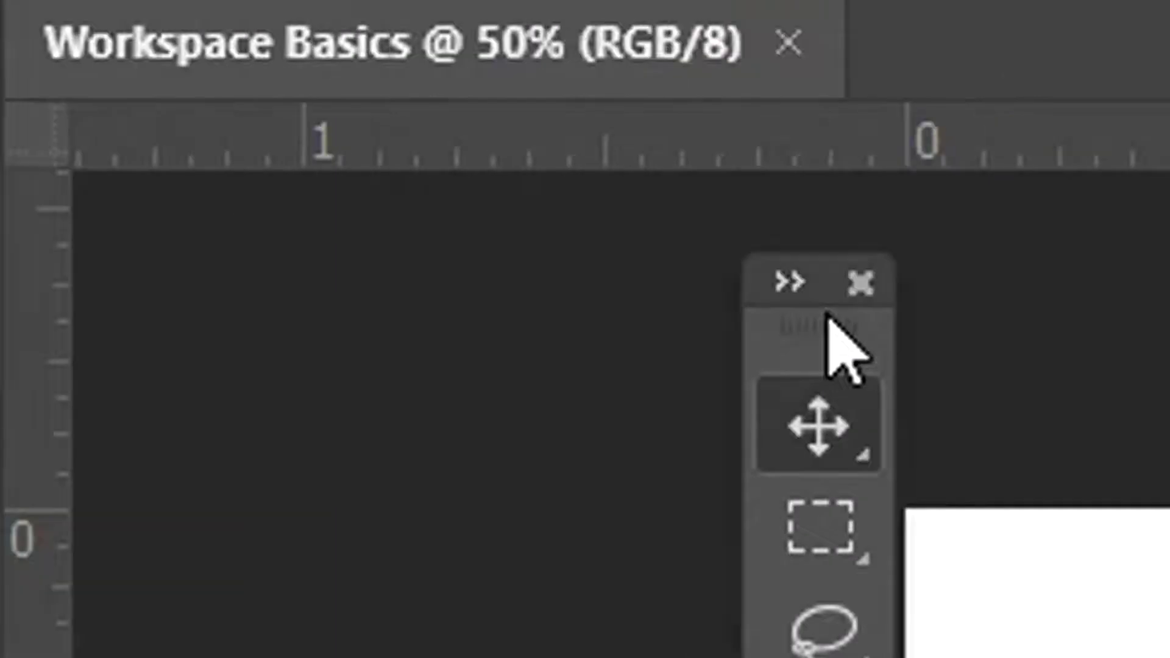
left_click_drag(828, 316, 48, 240)
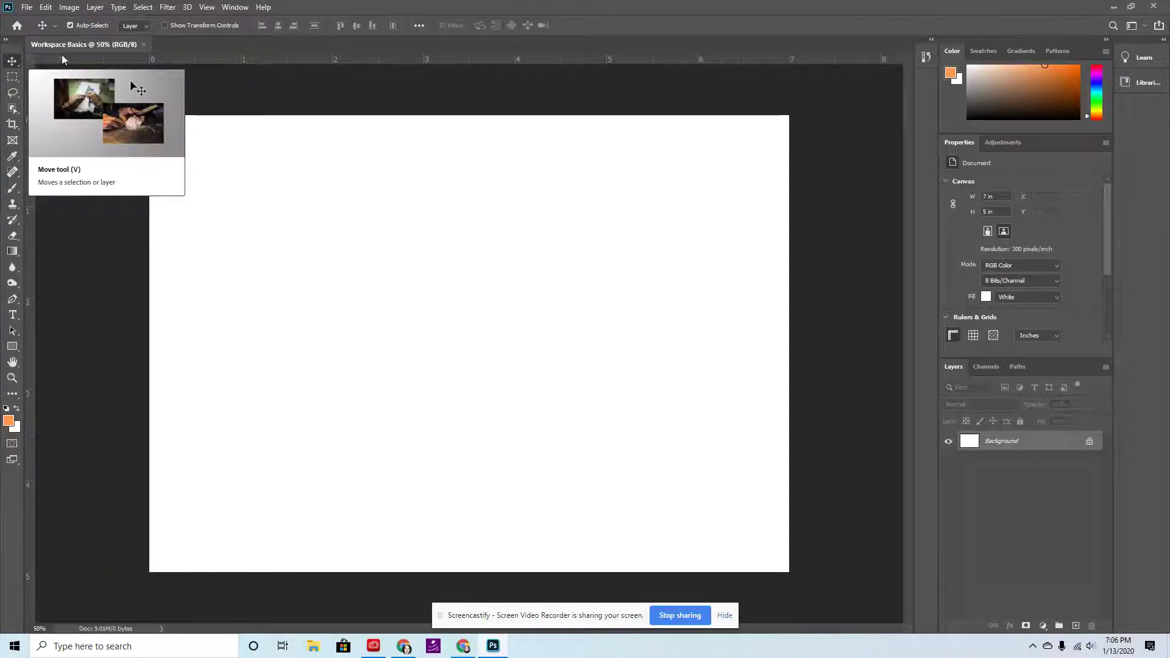
mouse_move(71, 43)
left_mouse_down()
mouse_move(105, 85)
mouse_move(130, 85)
mouse_move(111, 124)
mouse_move(74, 47)
mouse_move(213, 87)
mouse_move(153, 83)
mouse_move(243, 72)
mouse_move(68, 42)
left_mouse_up()
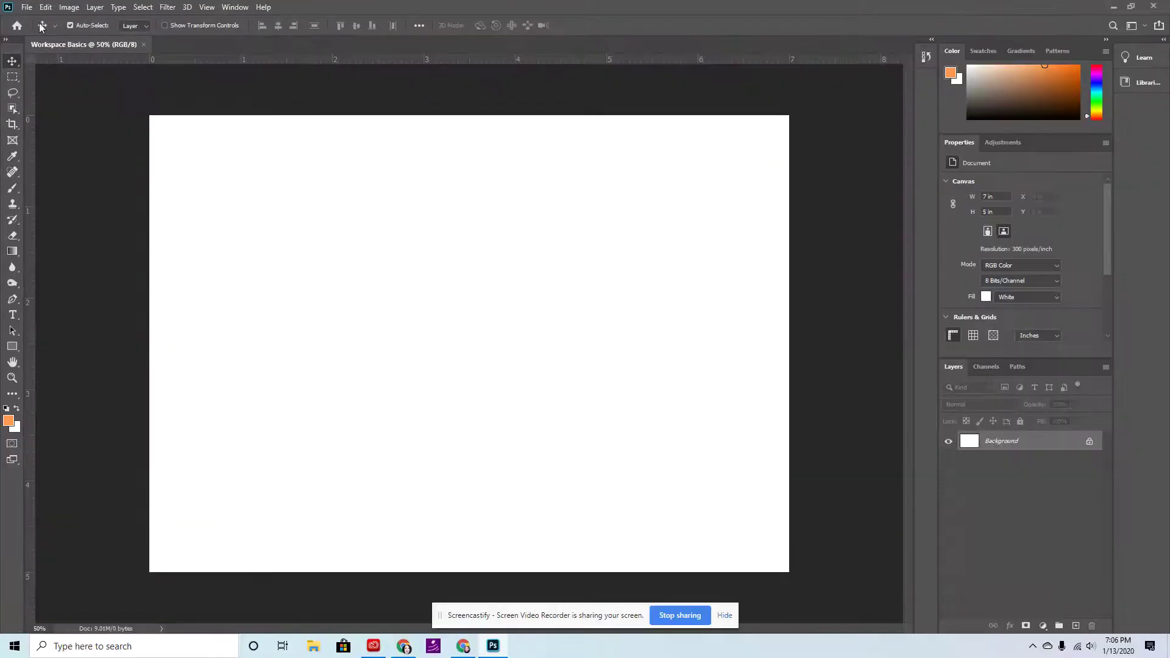
- Activate a series of tools, including marquee, Crop, Frame, Brush and Eraser, to compare their options, and return to the Move tool
left_click(11, 91)
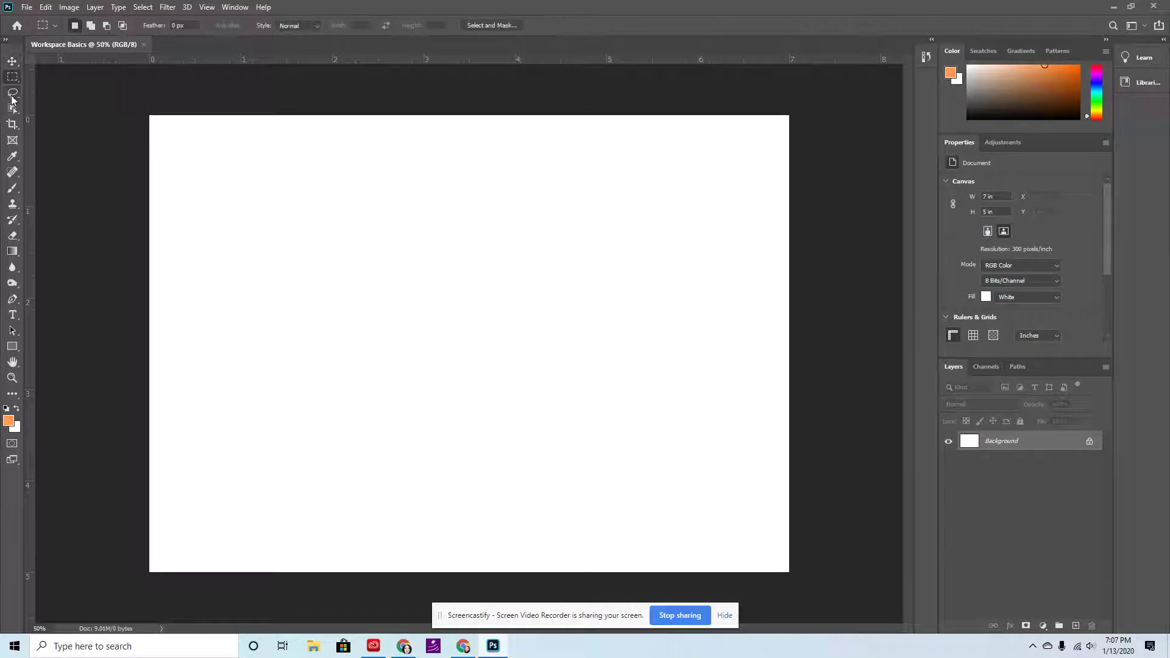
left_click(13, 108)
left_click(12, 124)
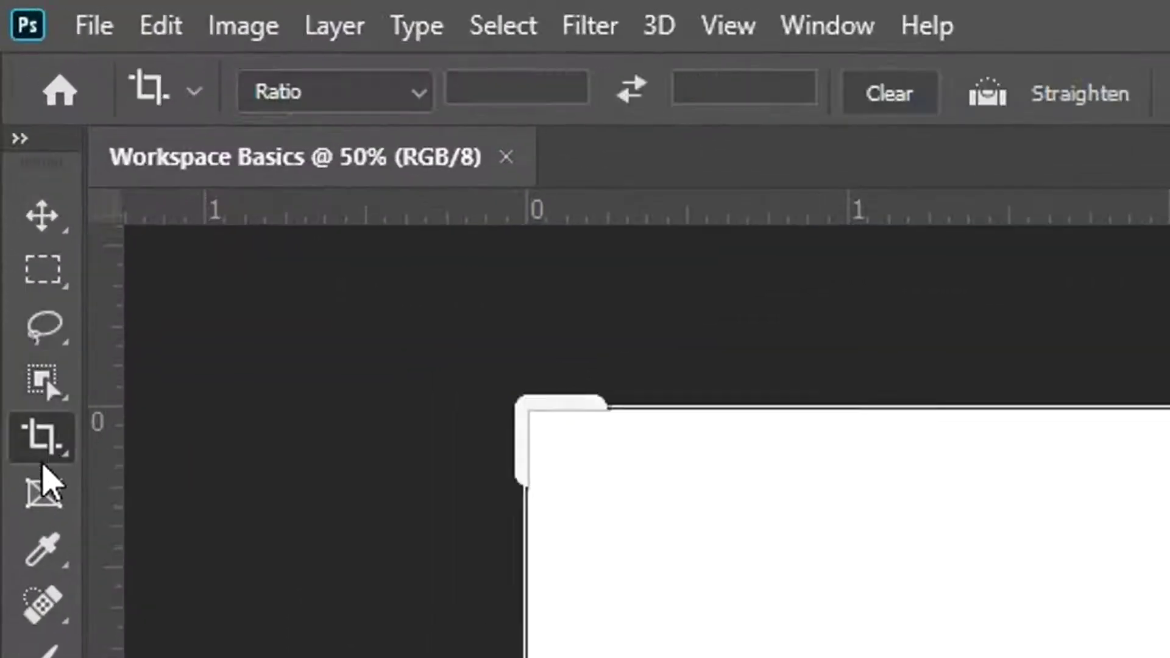
left_click(43, 492)
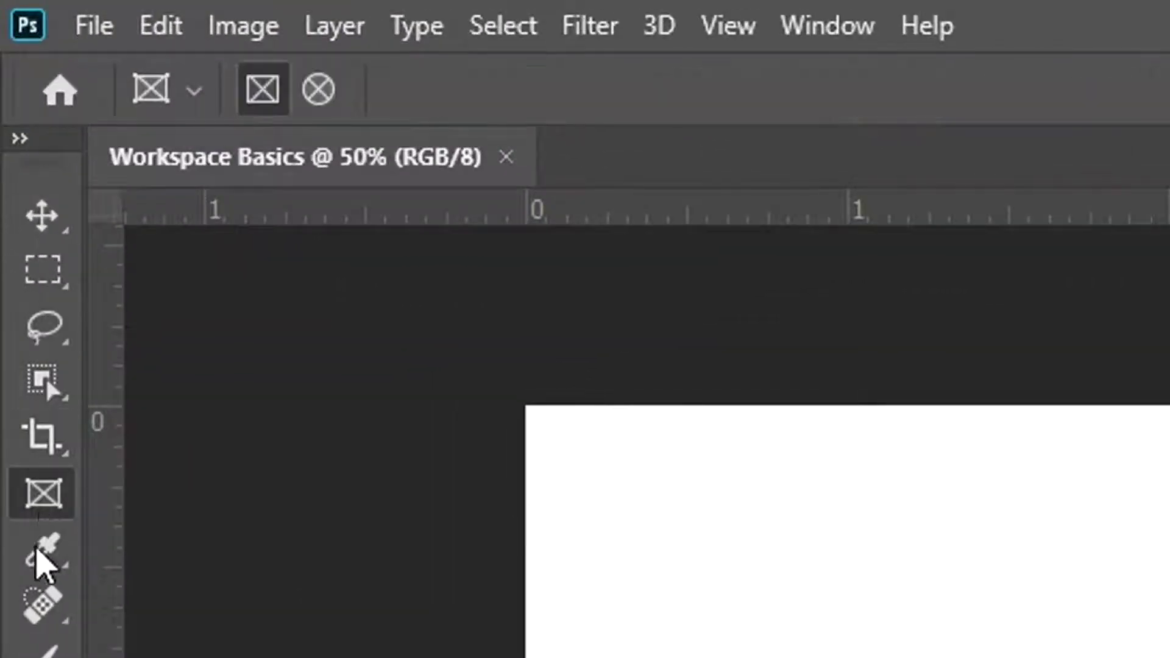
left_click(43, 550)
left_click(42, 603)
left_click(43, 649)
left_click(43, 657)
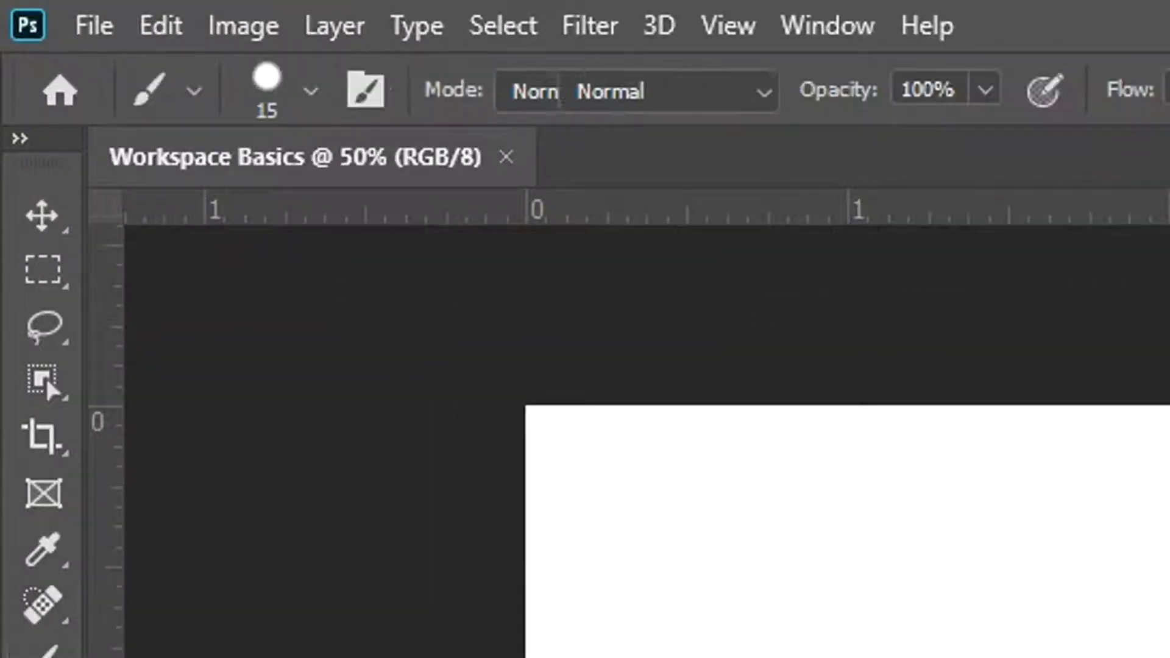
left_click(43, 657)
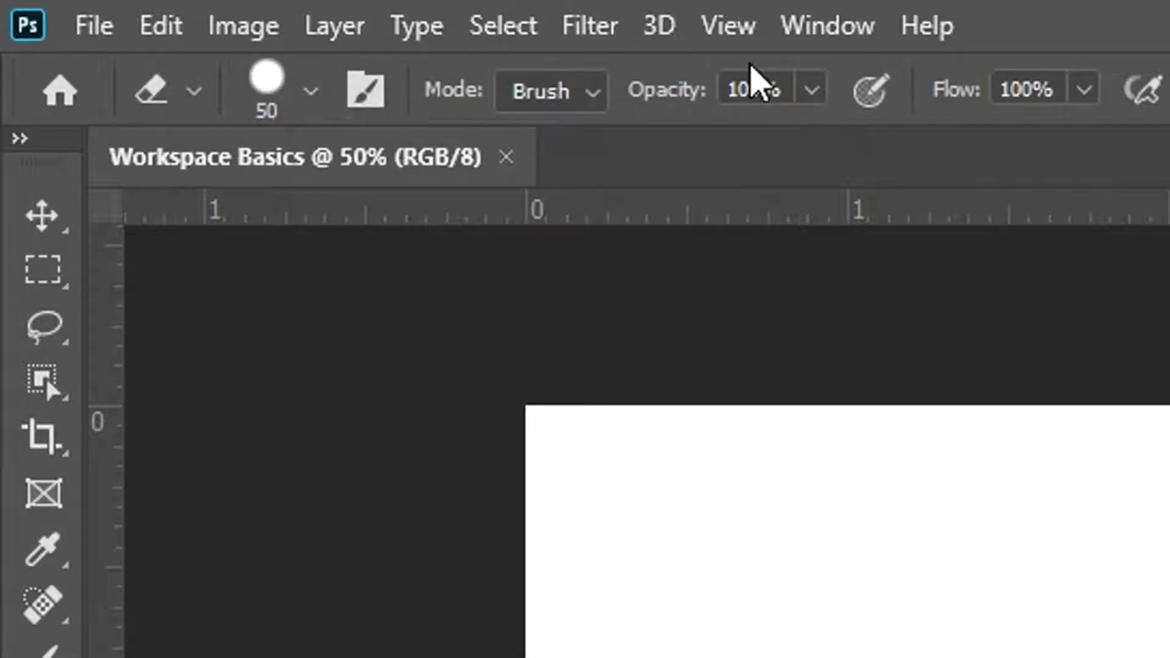
left_click(55, 215)
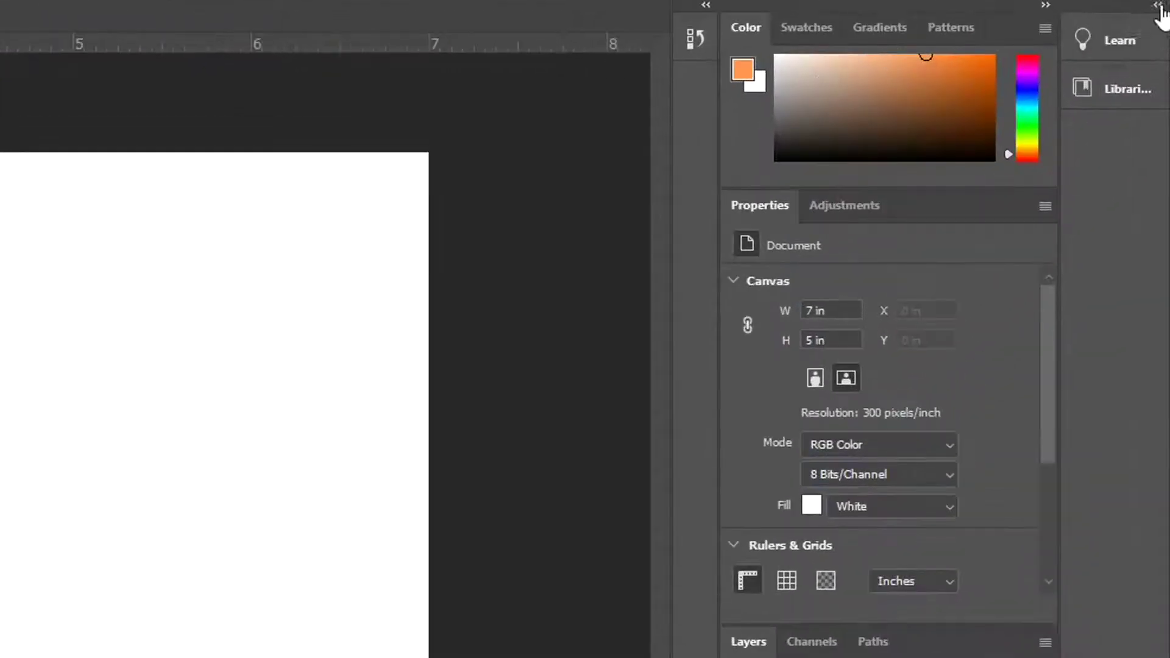
- Expand the Learn and Libraries panels to examine their contents and collapse them again
left_click(1159, 4)
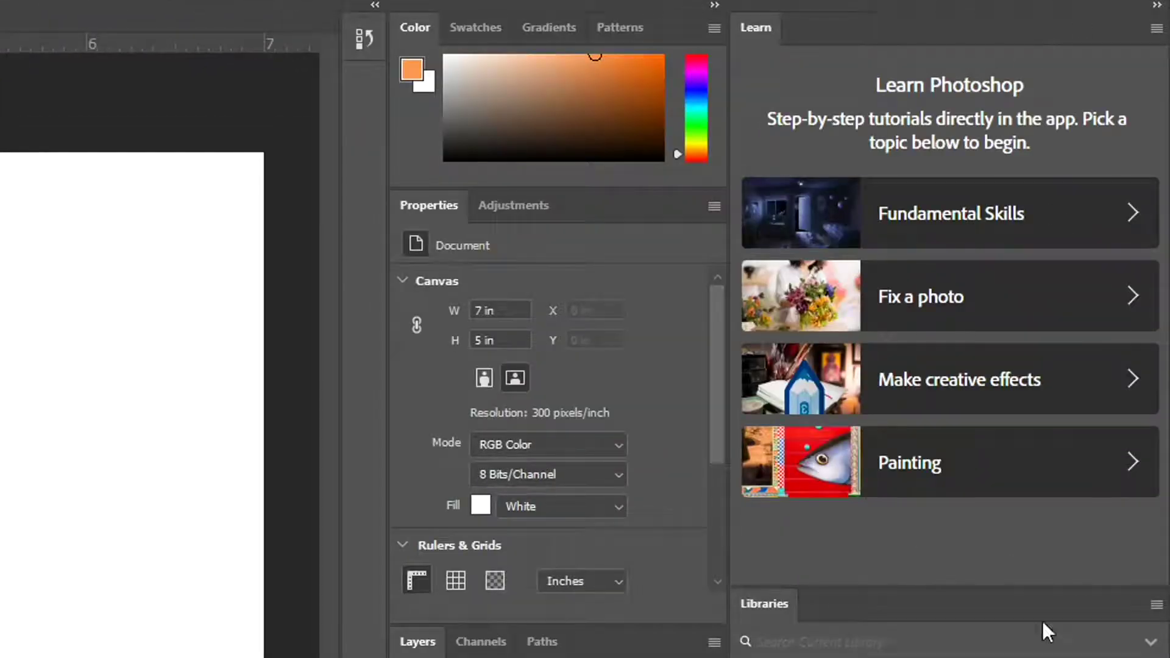
left_click(1157, 6)
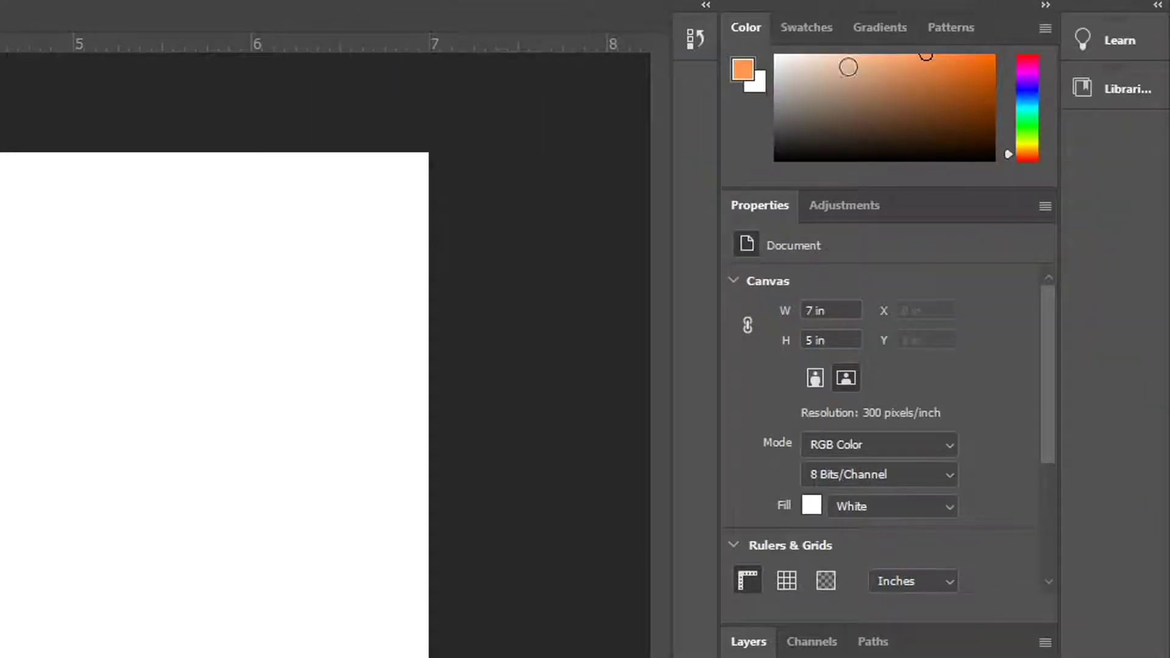
- Float the Color and Gradients panels over the canvas and collapse the remaining docked panels to icons
left_click_drag(735, 29, 252, 174)
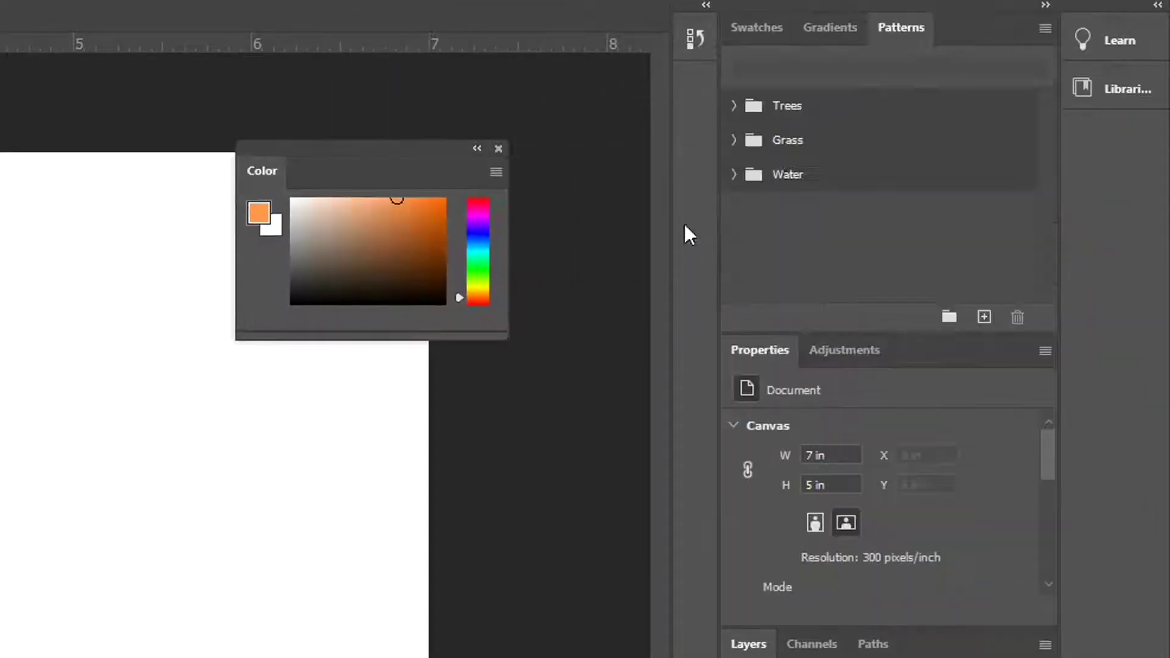
left_click_drag(854, 44, 388, 357)
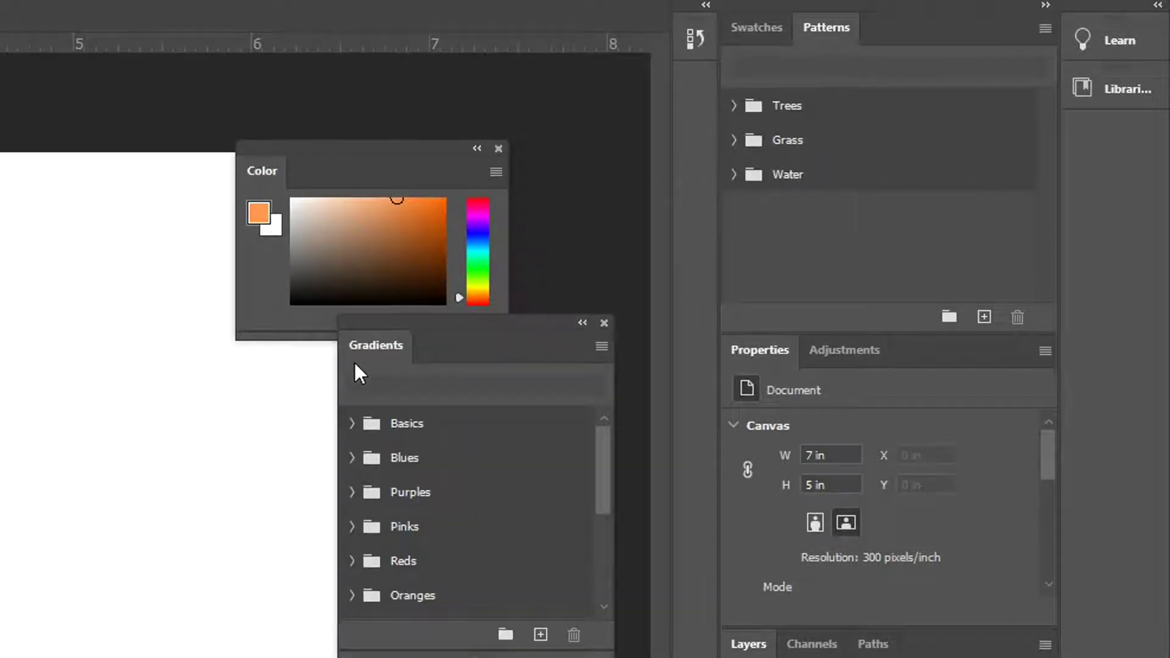
left_click(1042, 5)
- Close the floating Color and Gradients panels, and open and collapse the Layers panel from the collapsed dock
left_click(998, 210)
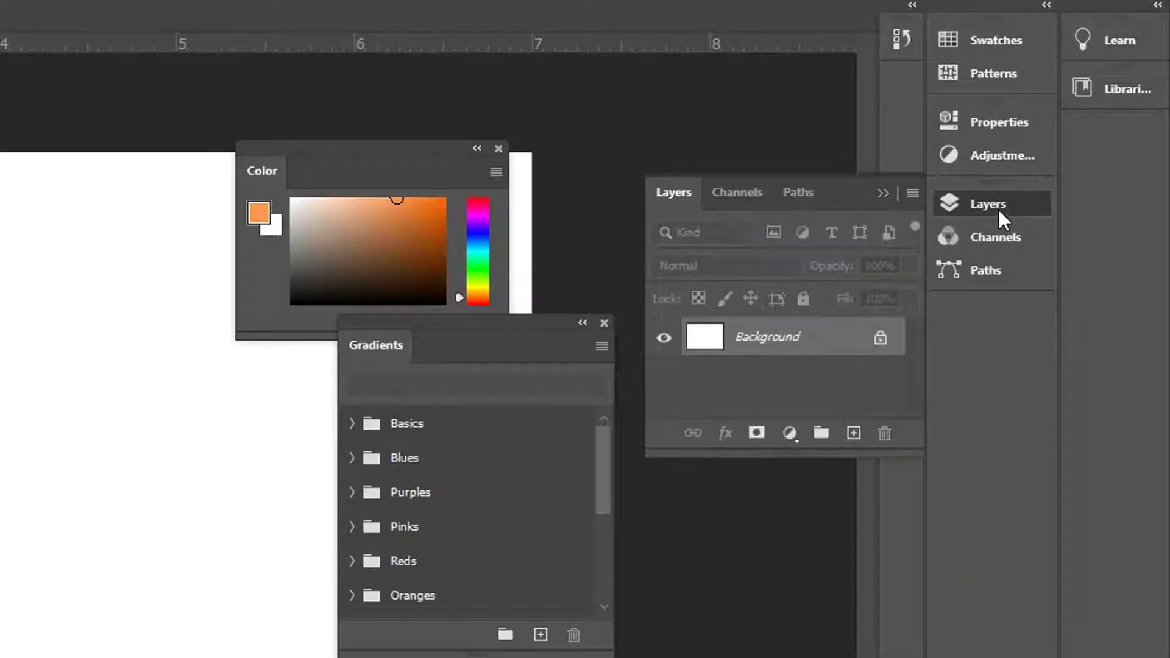
left_click(499, 148)
left_click(604, 323)
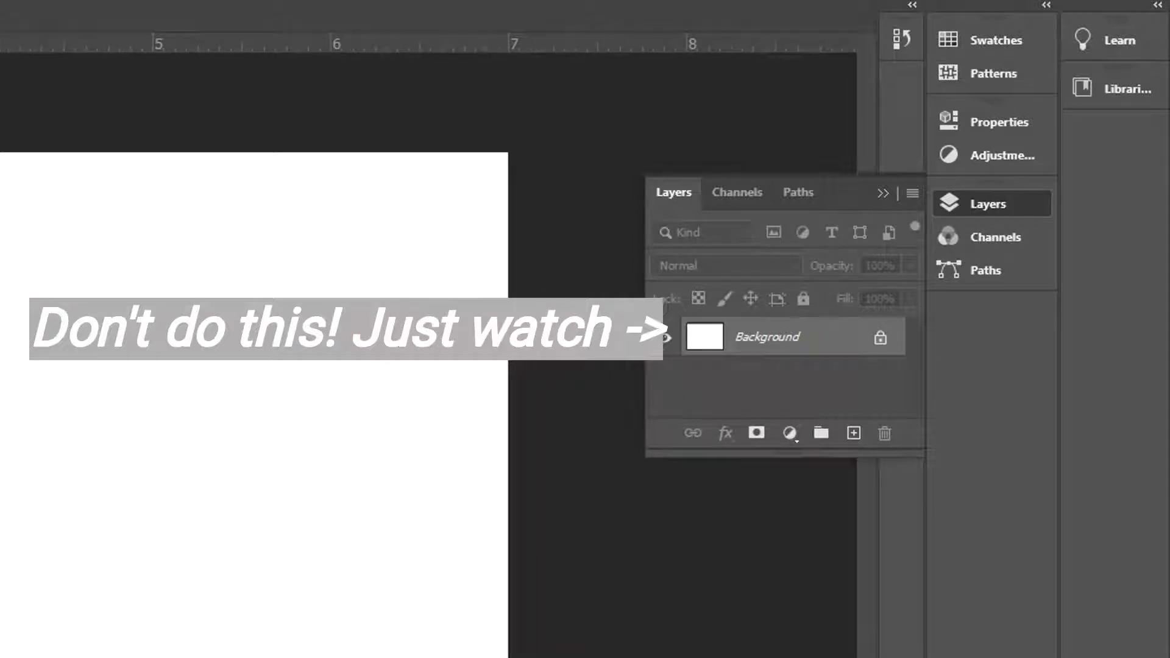
left_click(889, 195)
left_click(994, 202)
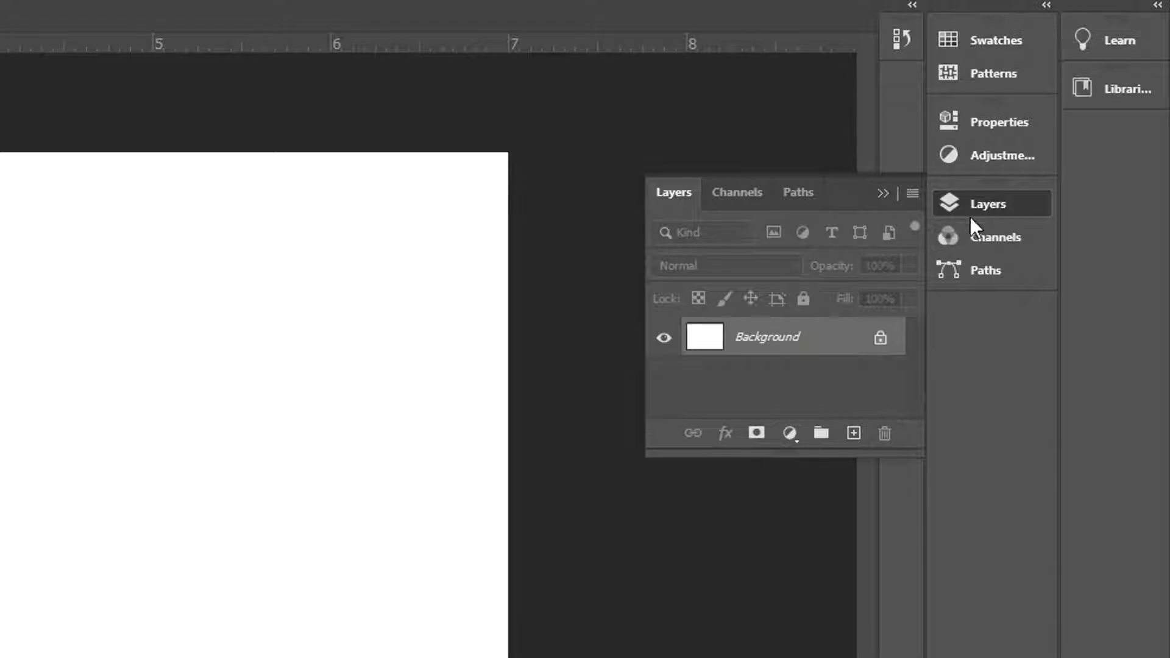
left_click(884, 194)
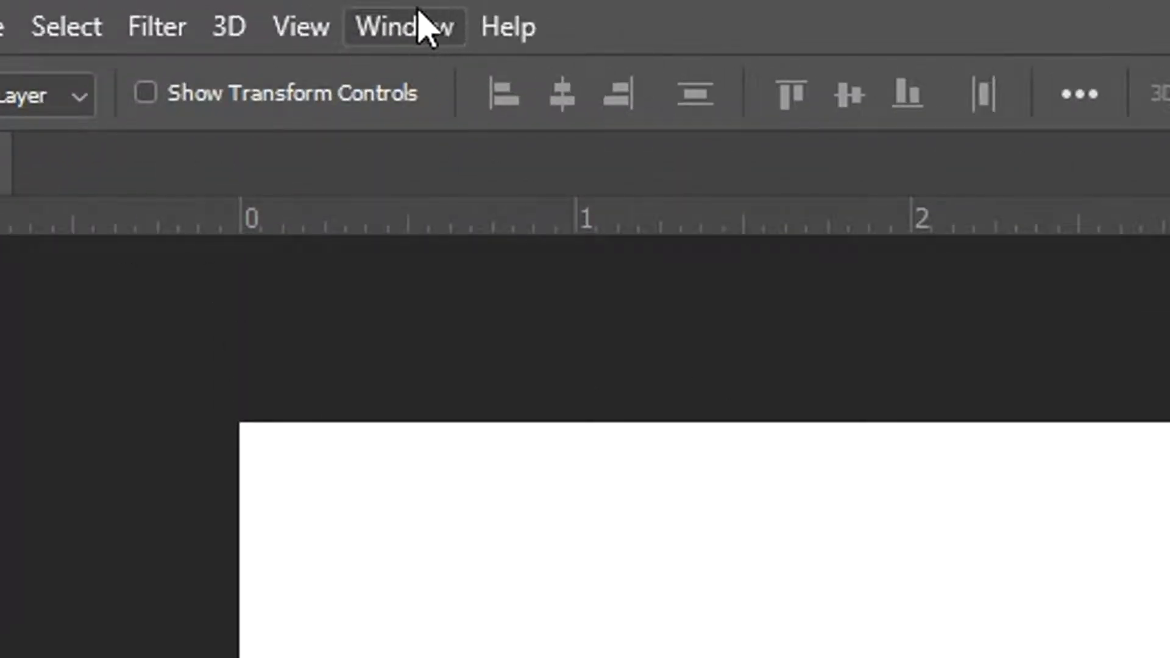
- Reset the Essentials workspace to its default layout and collapse the Learn and Libraries panels
left_click(408, 27)
mouse_move(434, 110)
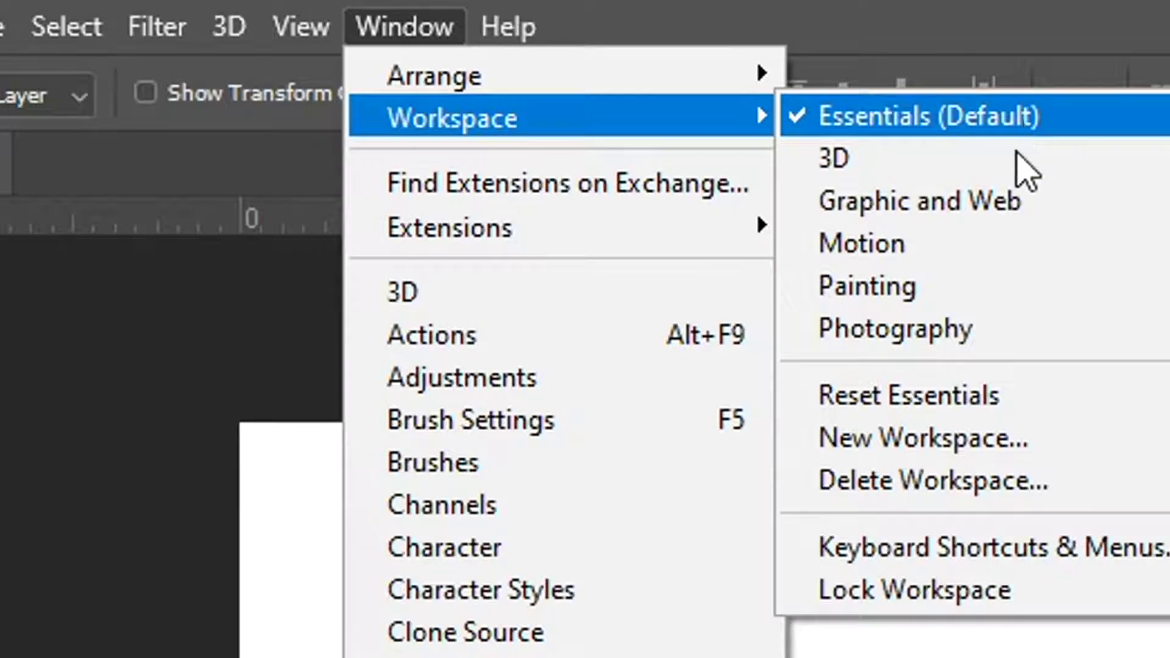
left_click(966, 395)
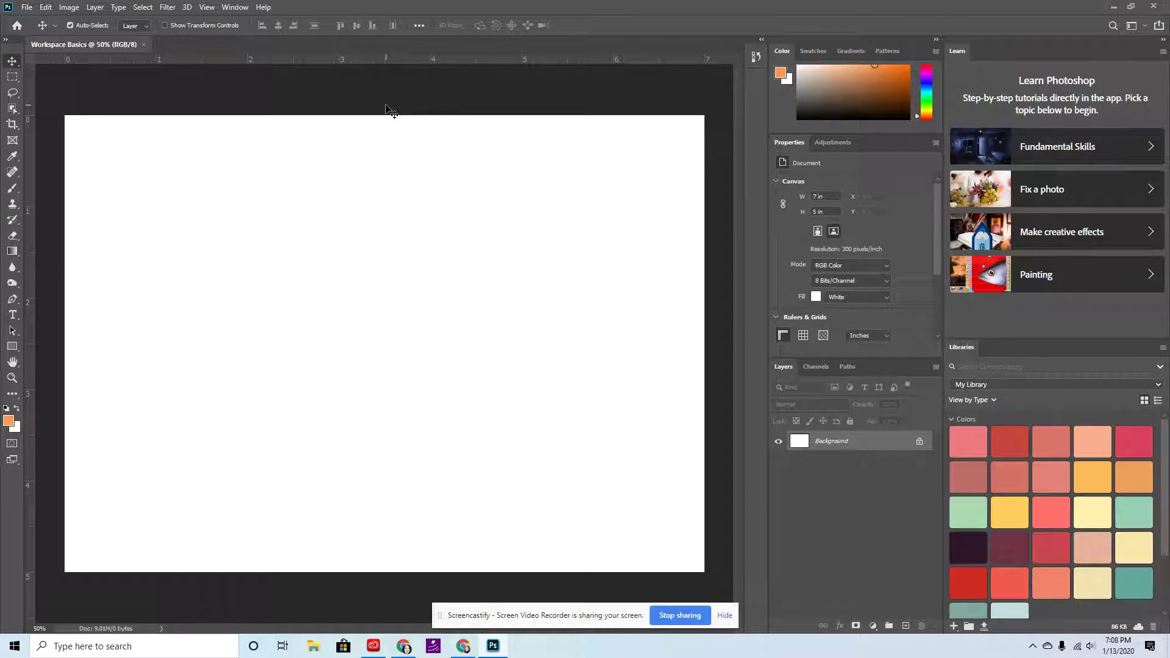
left_click(1164, 40)
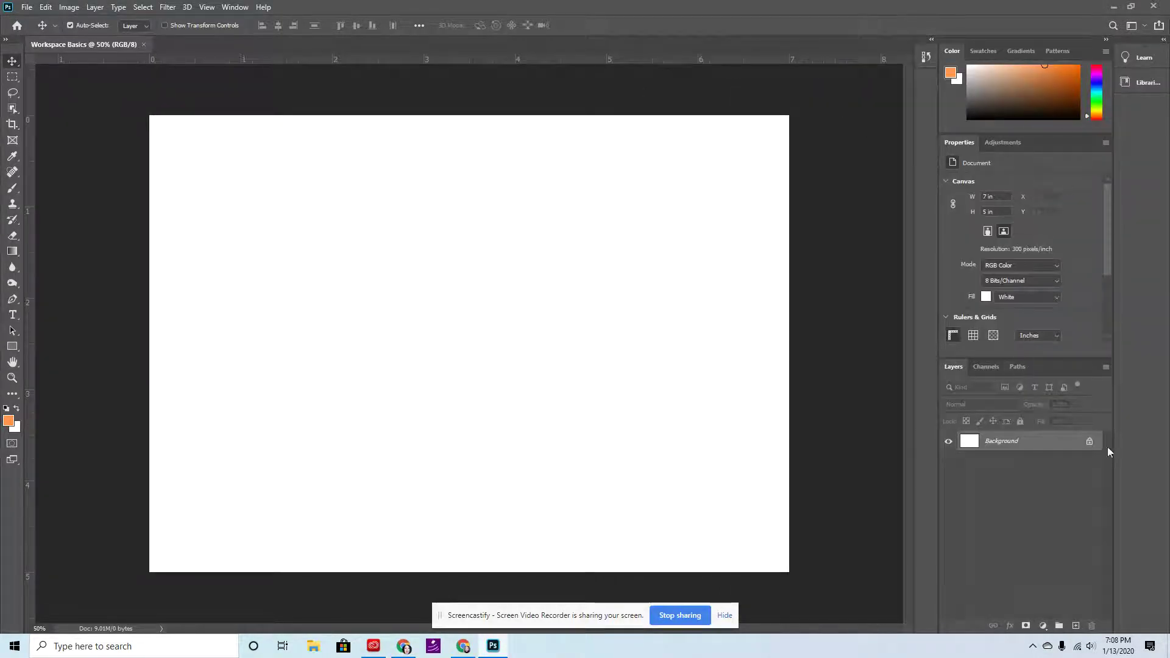
- Hide the Tools panel and show it again
left_click(235, 7)
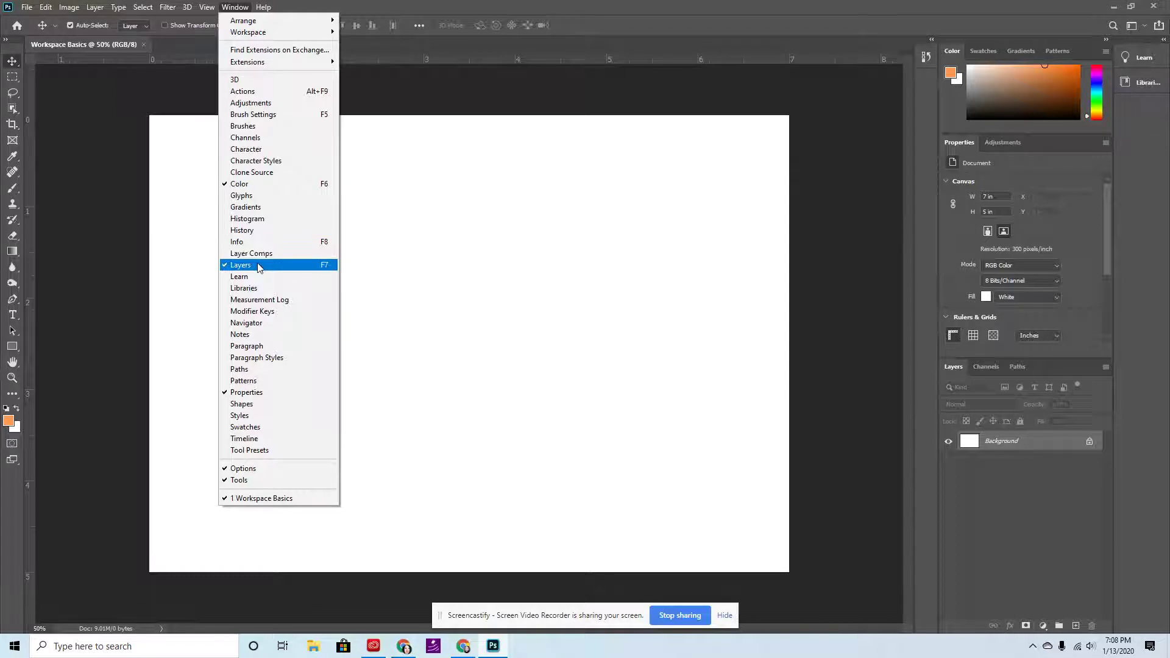
left_click(243, 480)
left_click(243, 7)
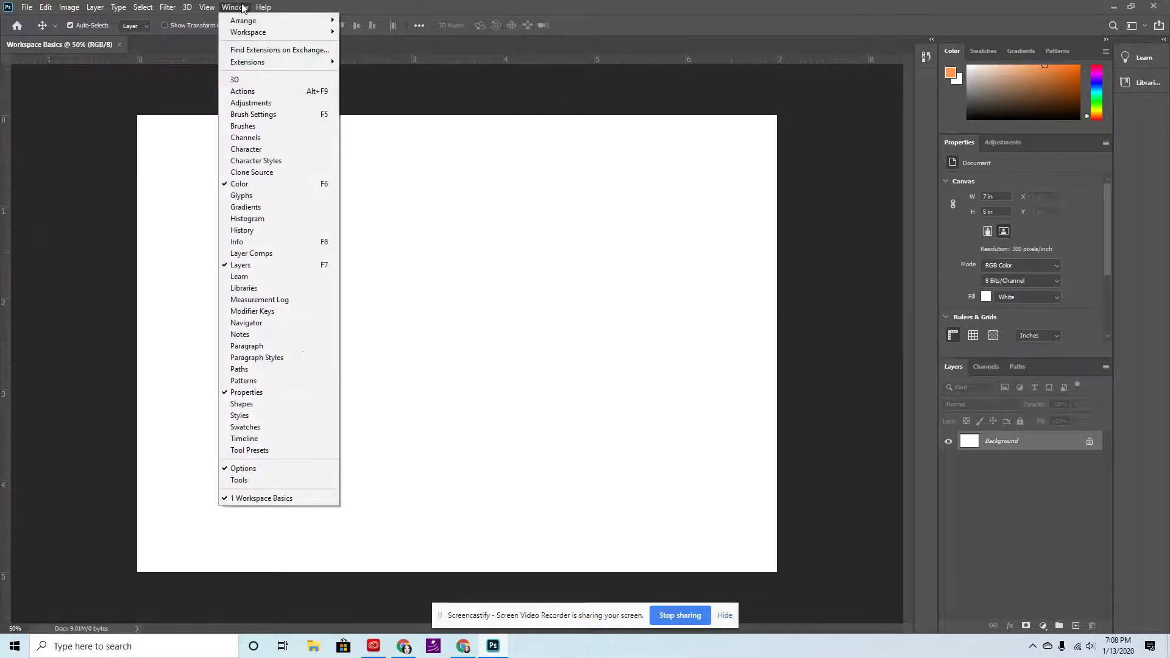
left_click(259, 481)
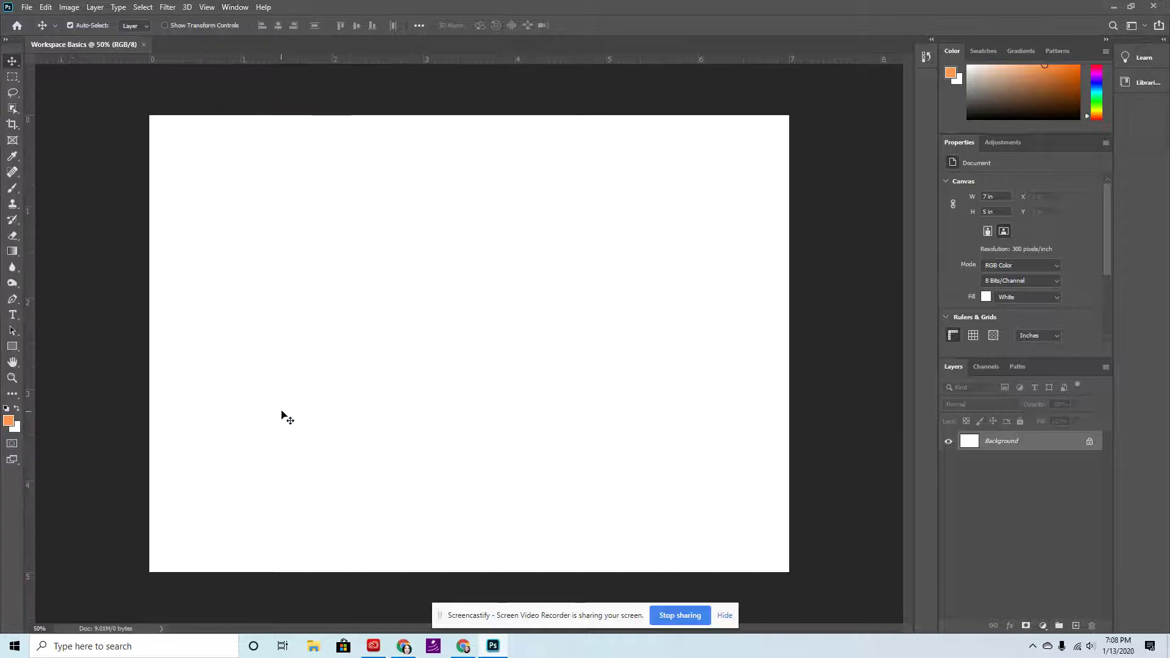
- Add the Brushes panel to the workspace and collapse it to an icon
left_click(234, 6)
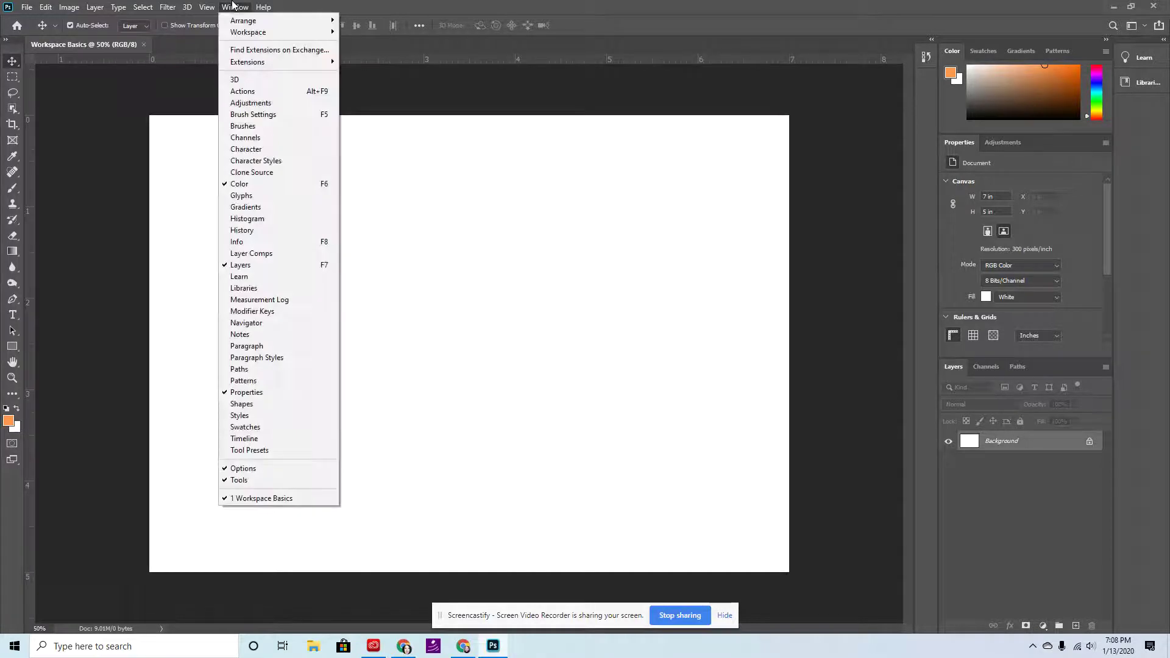
left_click(255, 126)
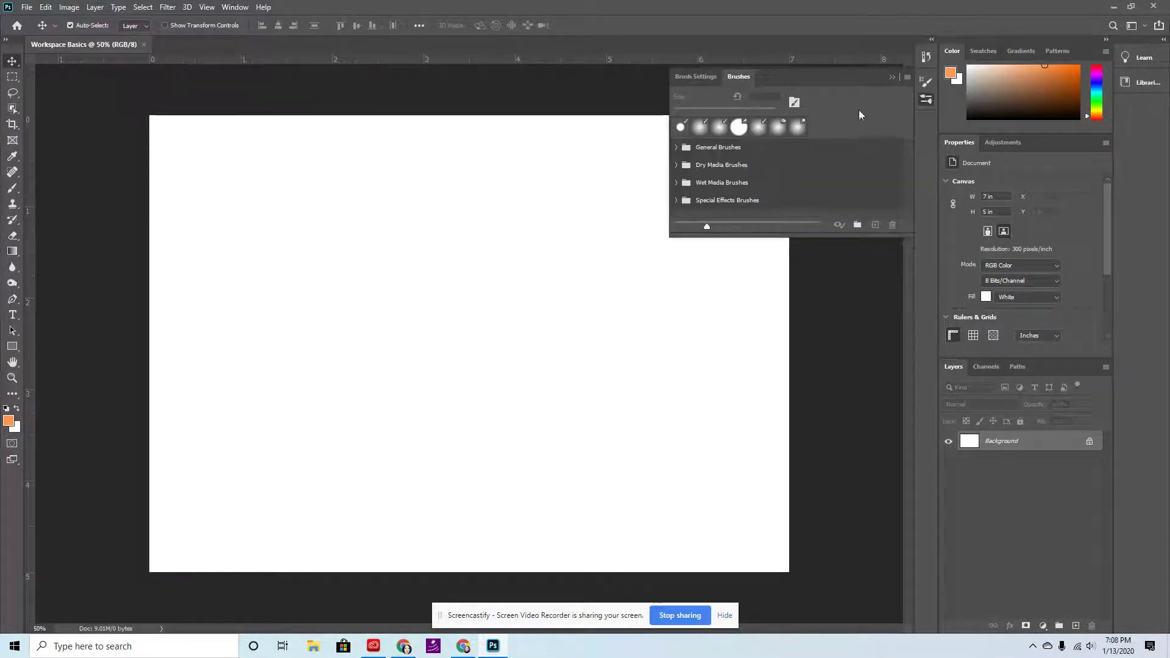
left_click(891, 77)
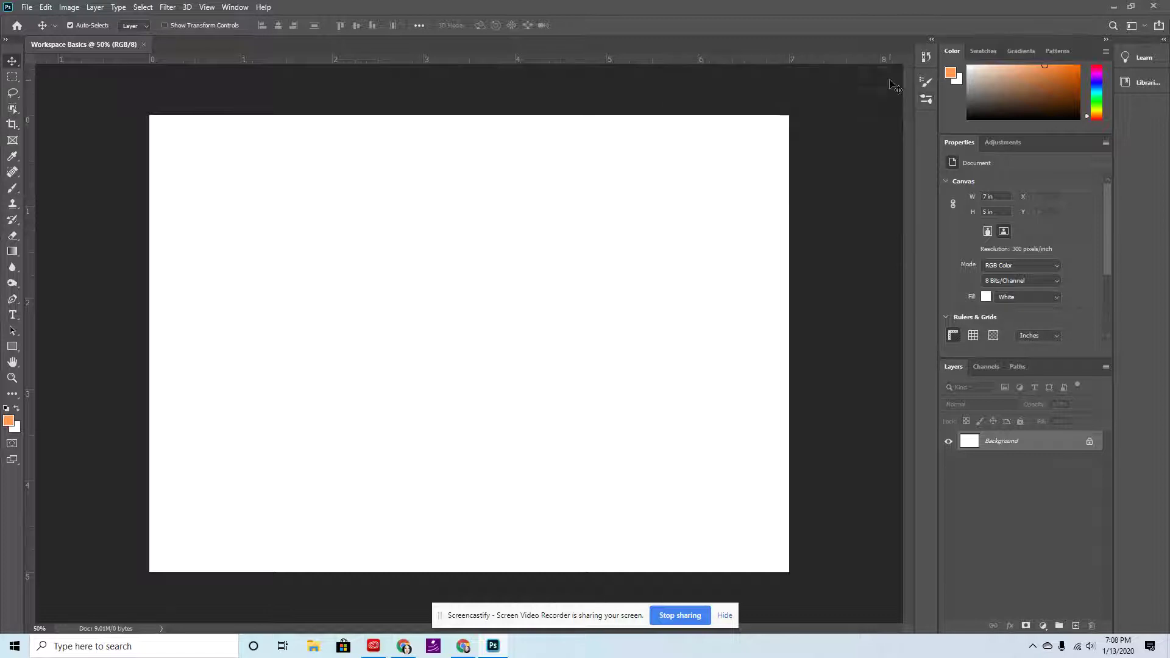
left_click(235, 7)
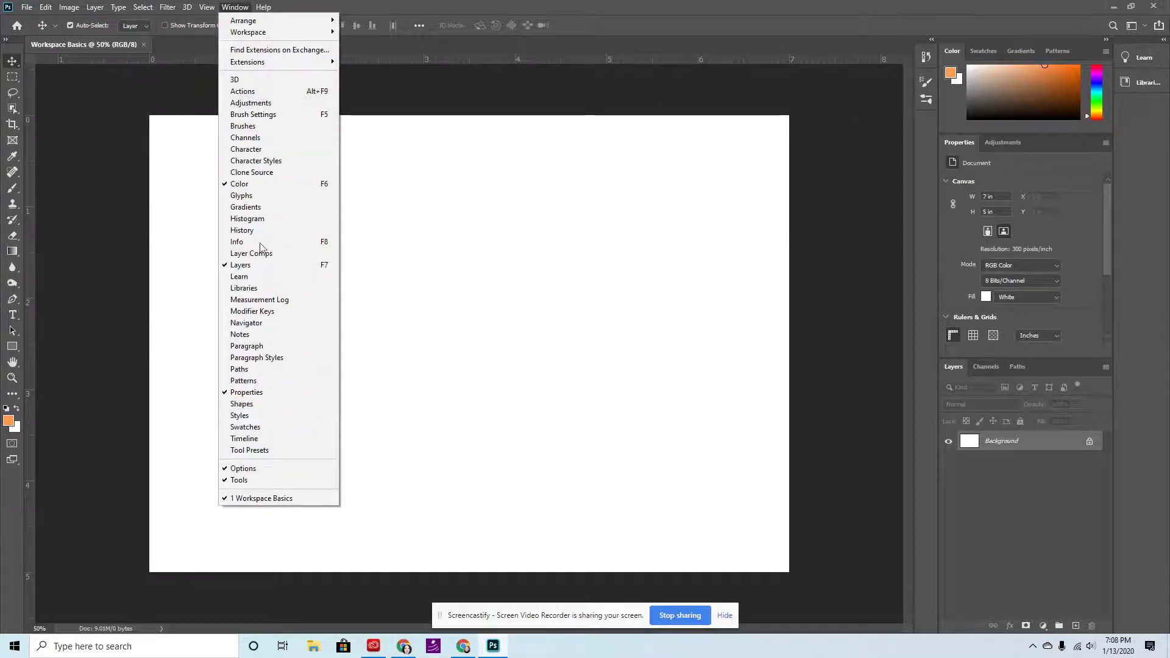
left_click(397, 6)
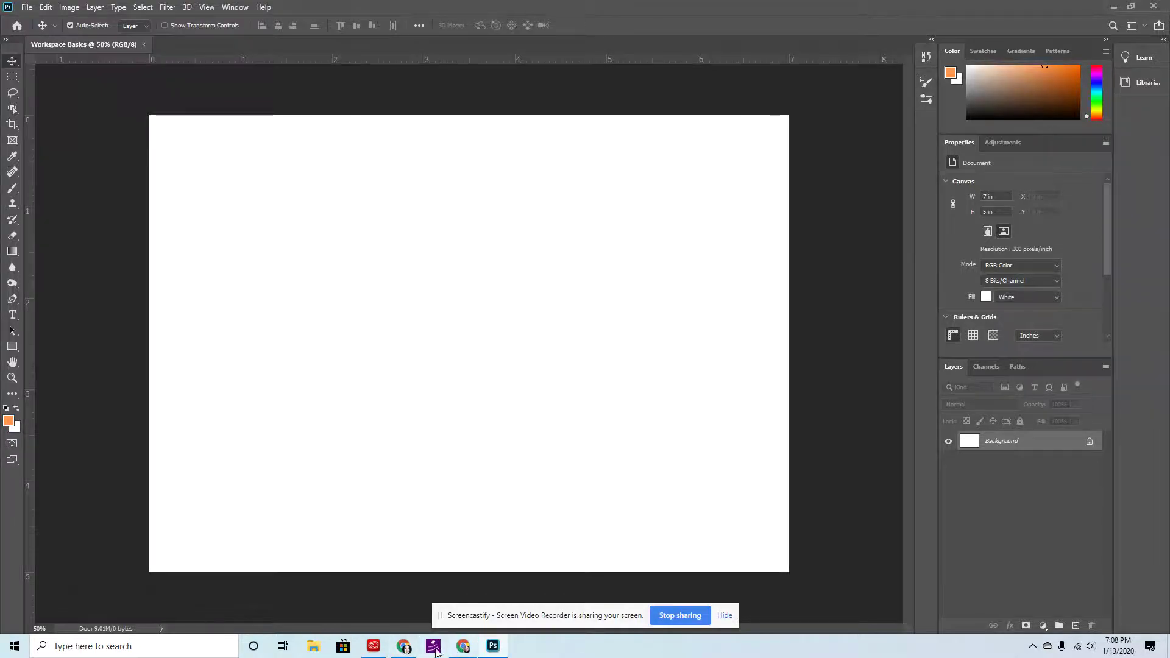
- Switch to the lesson document in Chrome, download 3 rooster.png from the Download Image 1 link, and close its preview
left_click(408, 651)
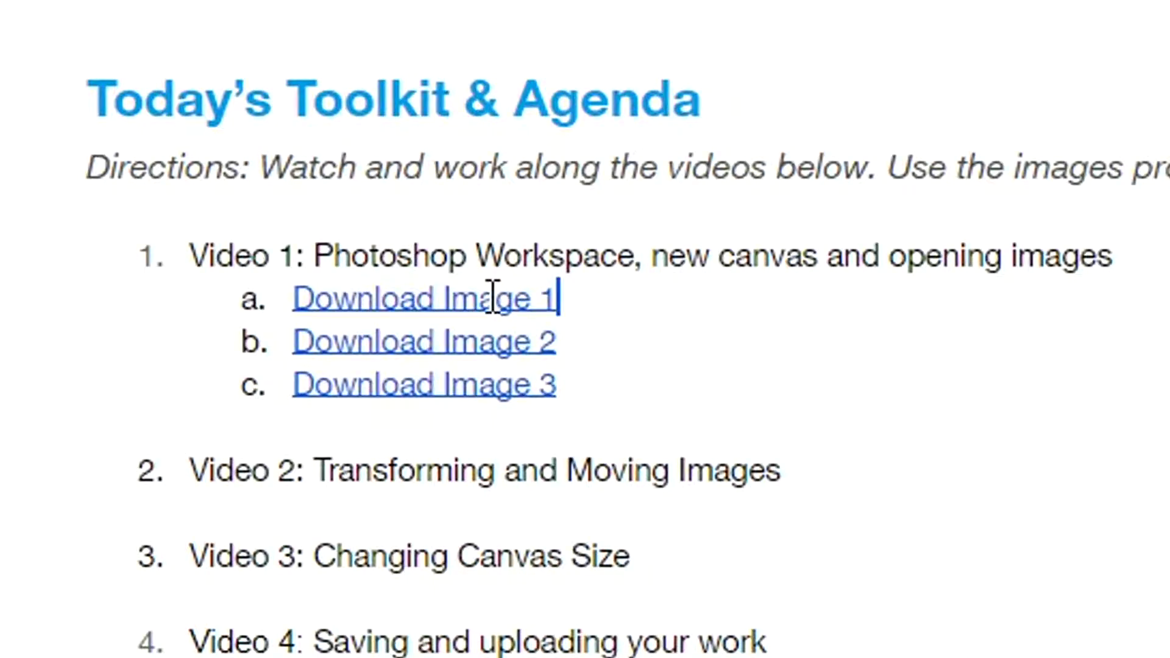
left_click(494, 298)
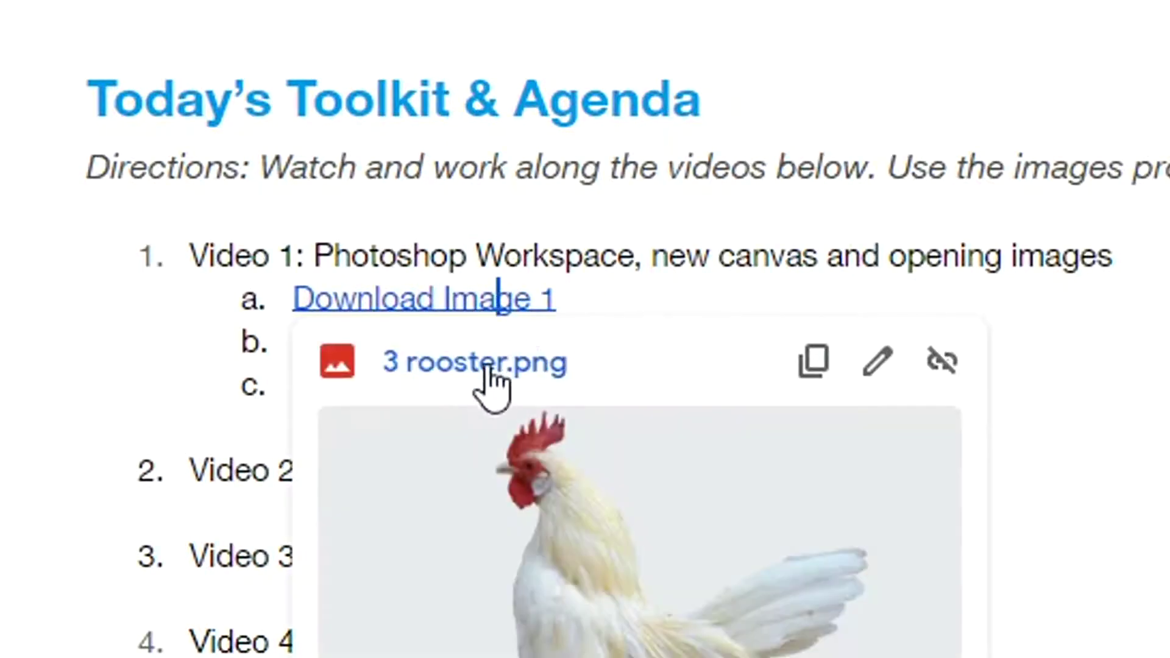
left_click(466, 370)
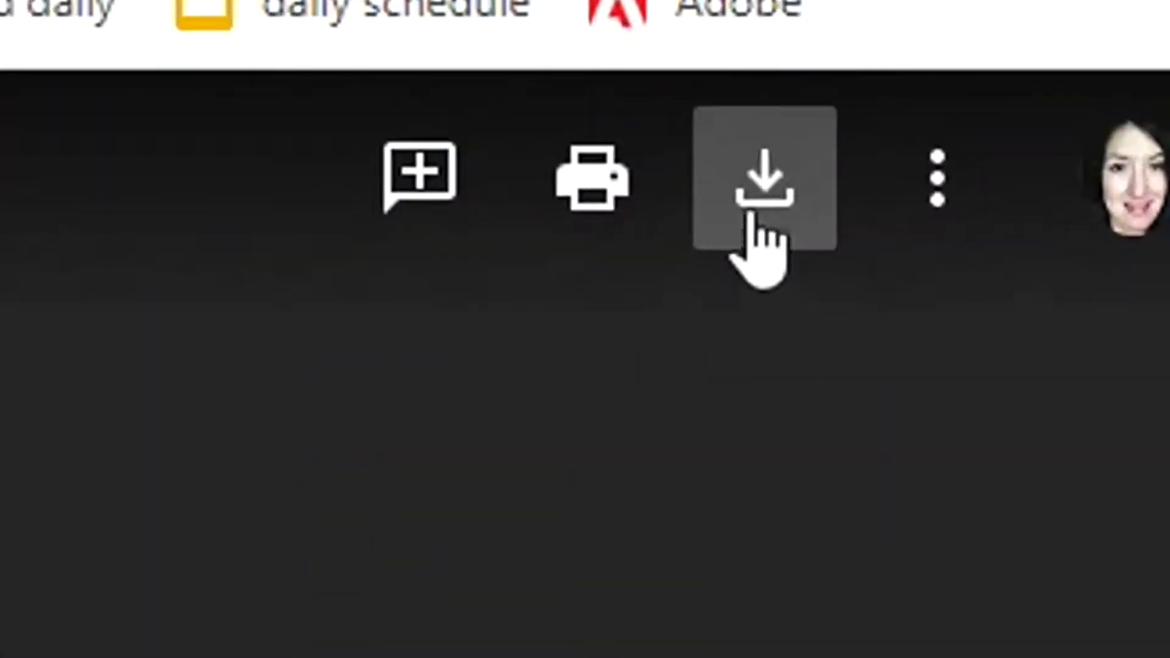
left_click(777, 183)
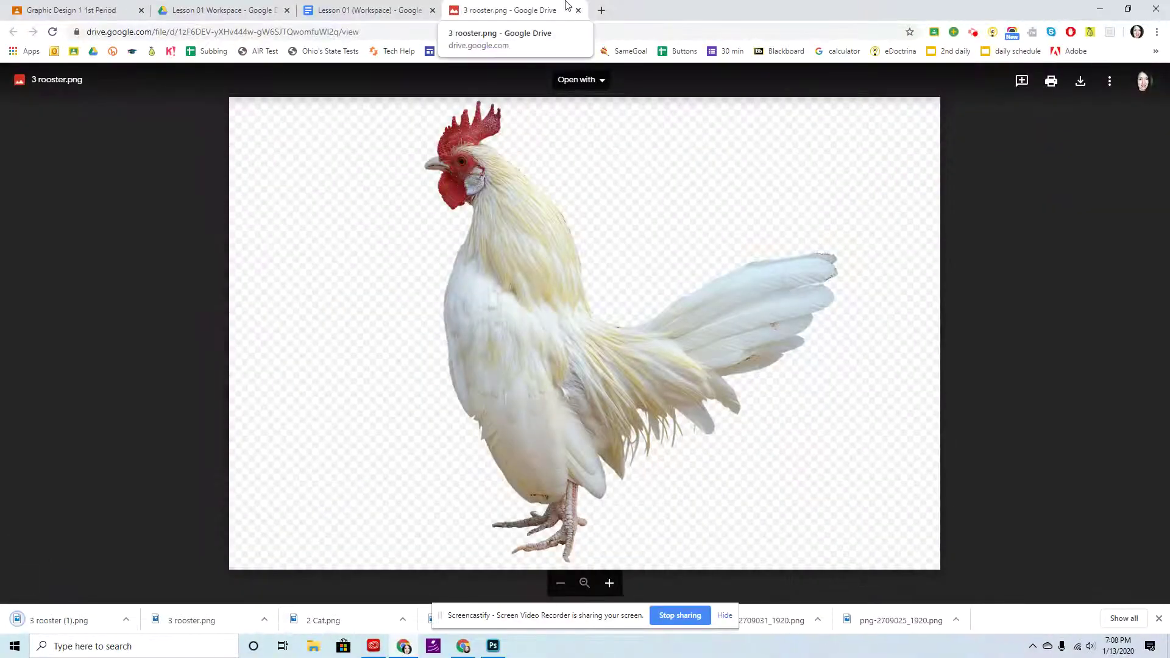
left_click(583, 10)
- Download 2 Cat.png from the lesson document's Download Image 2 link and close its preview
left_click(426, 418)
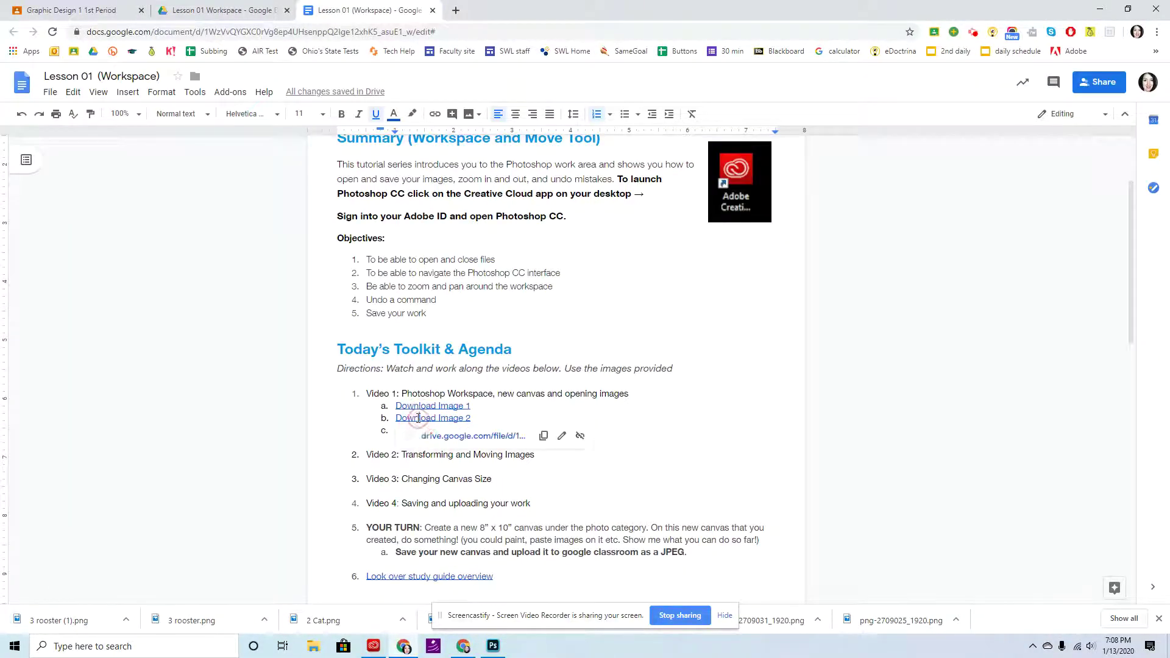
left_click(448, 435)
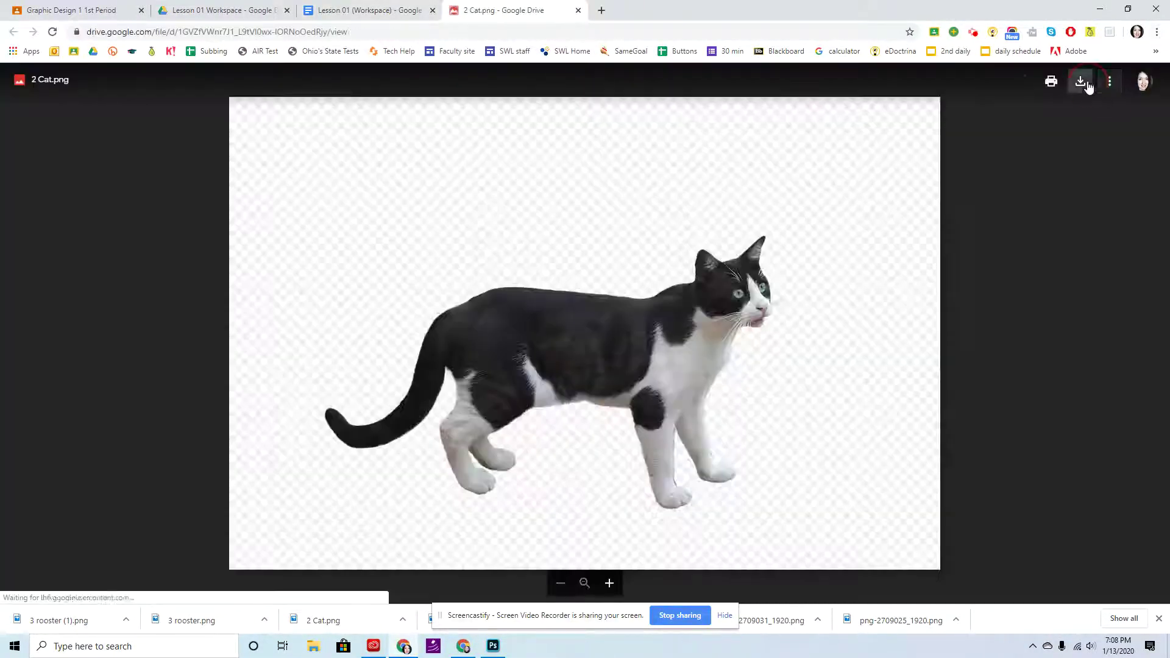
left_click(1078, 79)
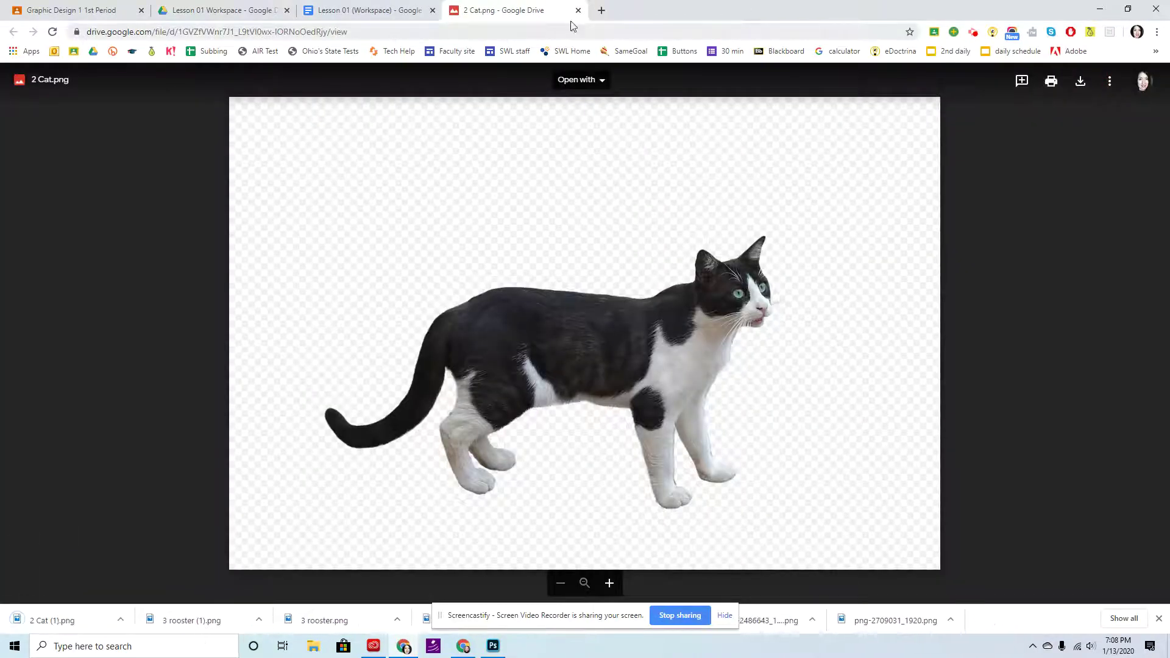
left_click(578, 11)
- Download 1 Frame.png from the lesson document's Download Image 3 link and close its preview
left_click(454, 430)
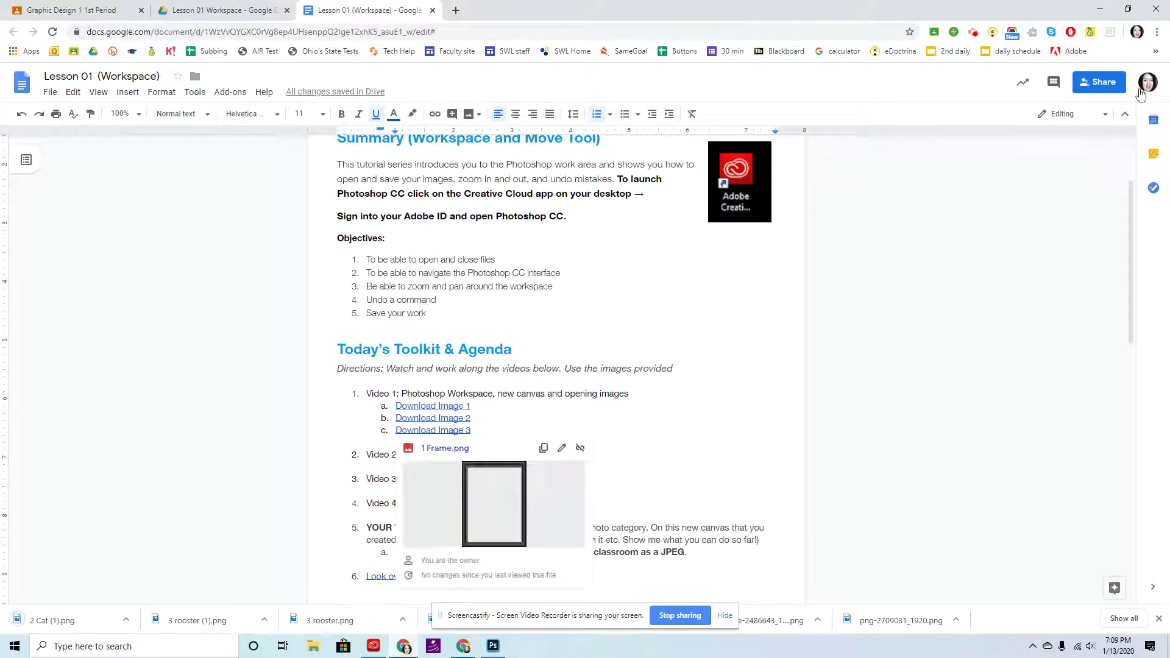
left_click(473, 450)
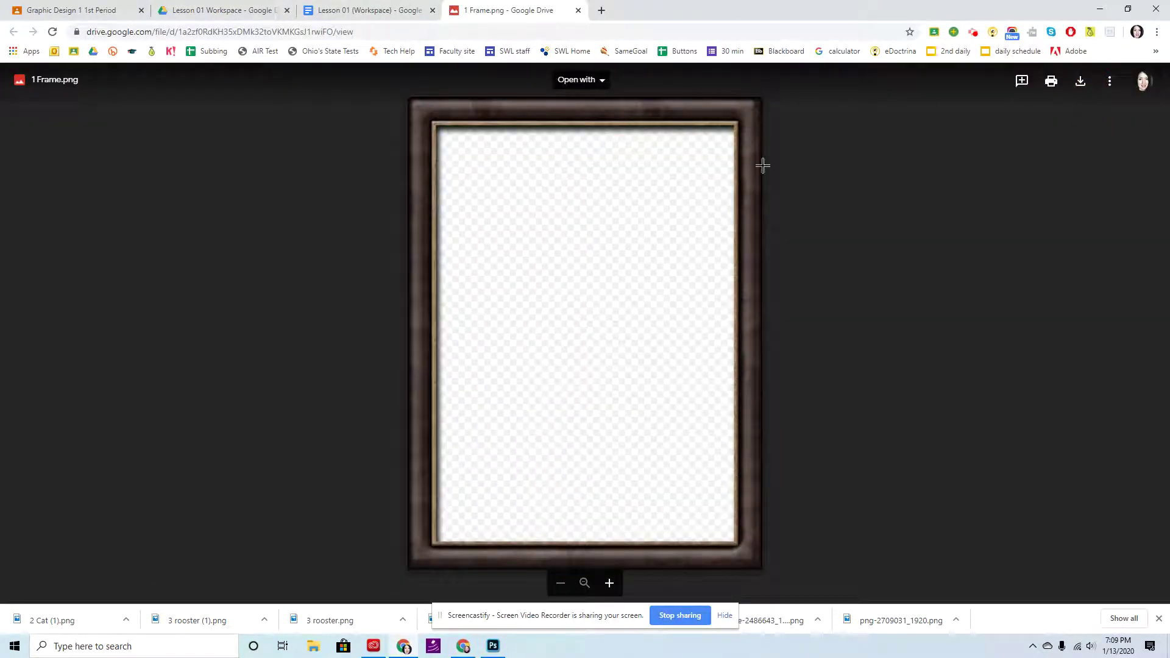
left_click(1076, 83)
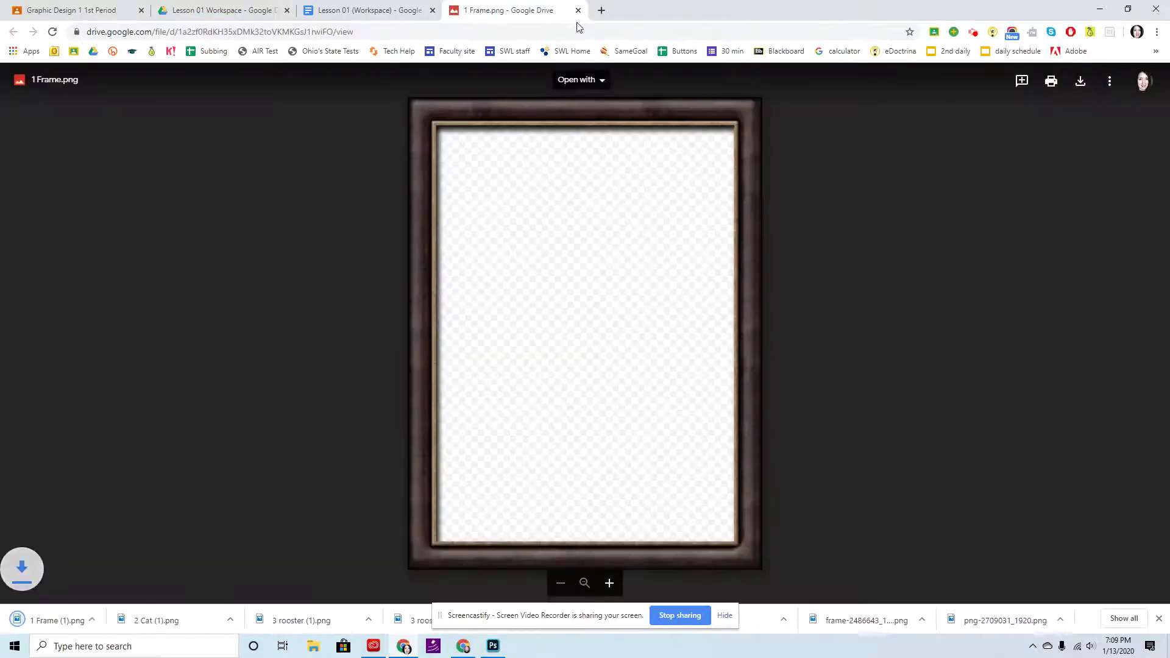
left_click(578, 10)
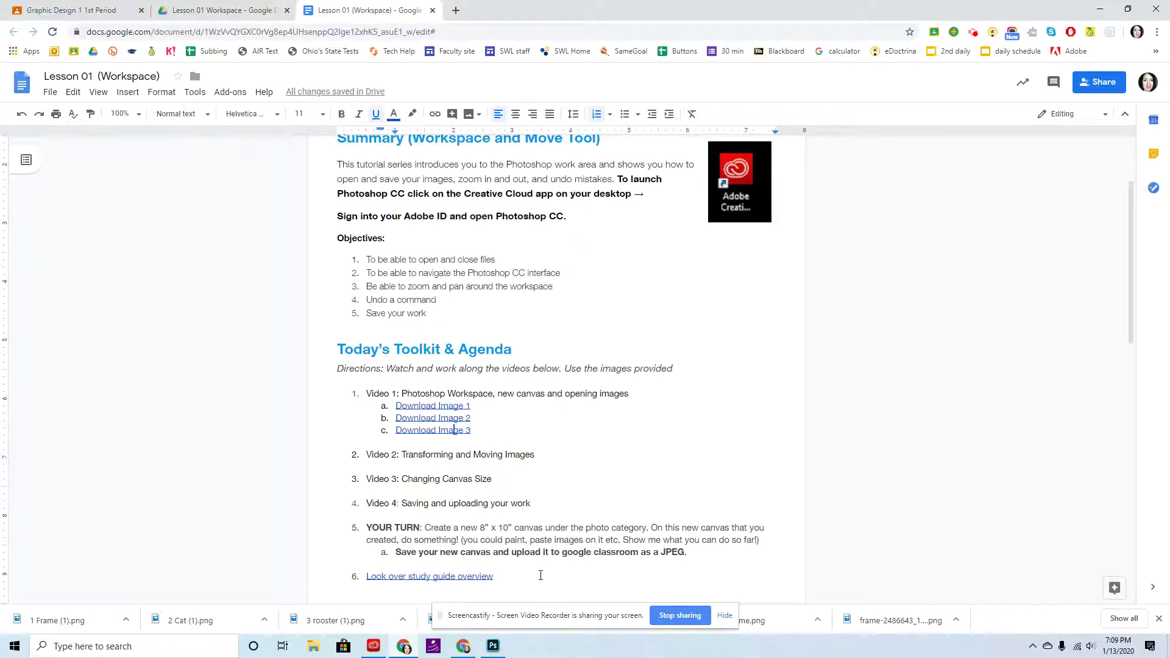
- Bring the downloaded 3 rooster (1).png from Chrome onto the Workspace Basics canvas in Photoshop and commit the placement
left_click(488, 637)
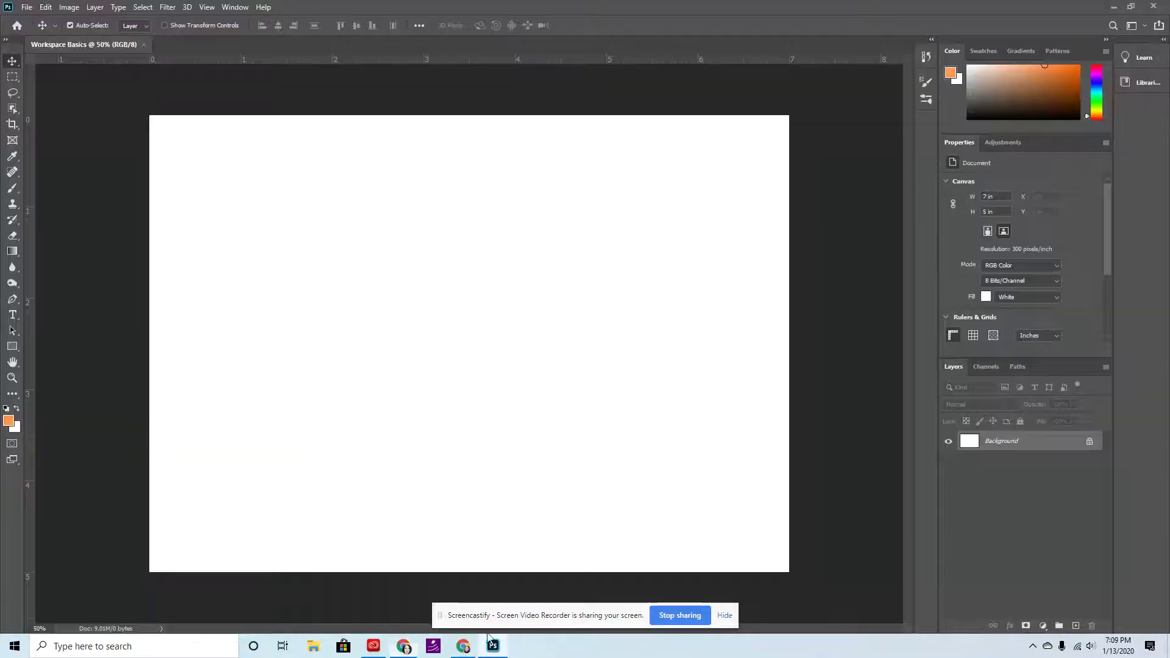
left_click(462, 648)
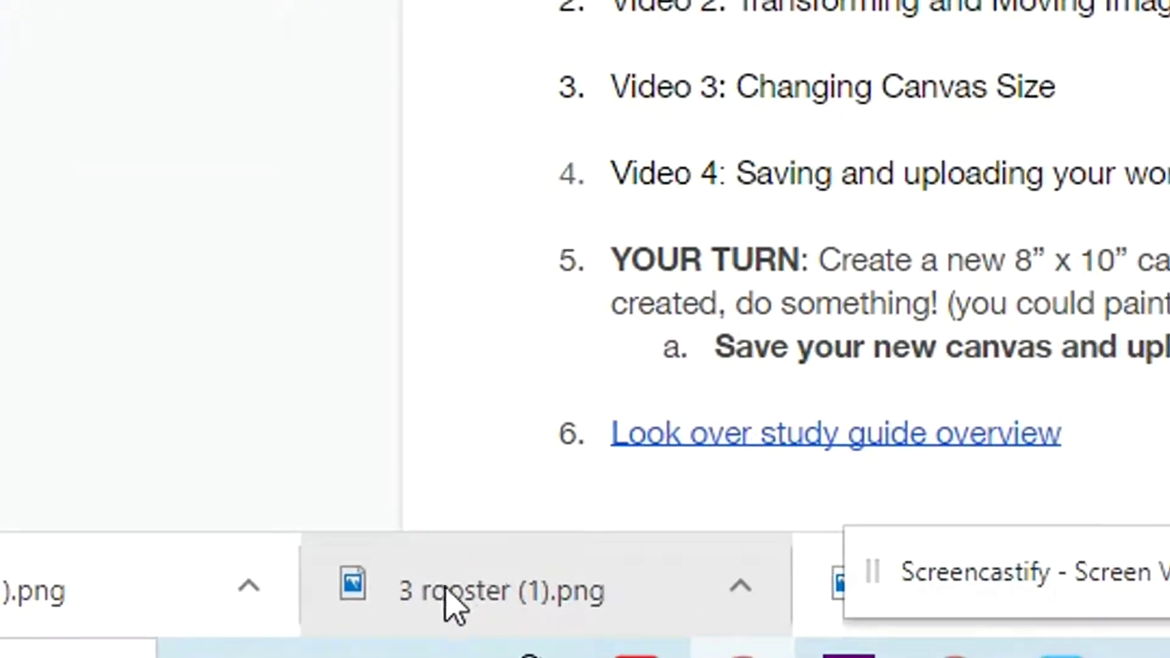
left_click_drag(444, 595, 678, 609)
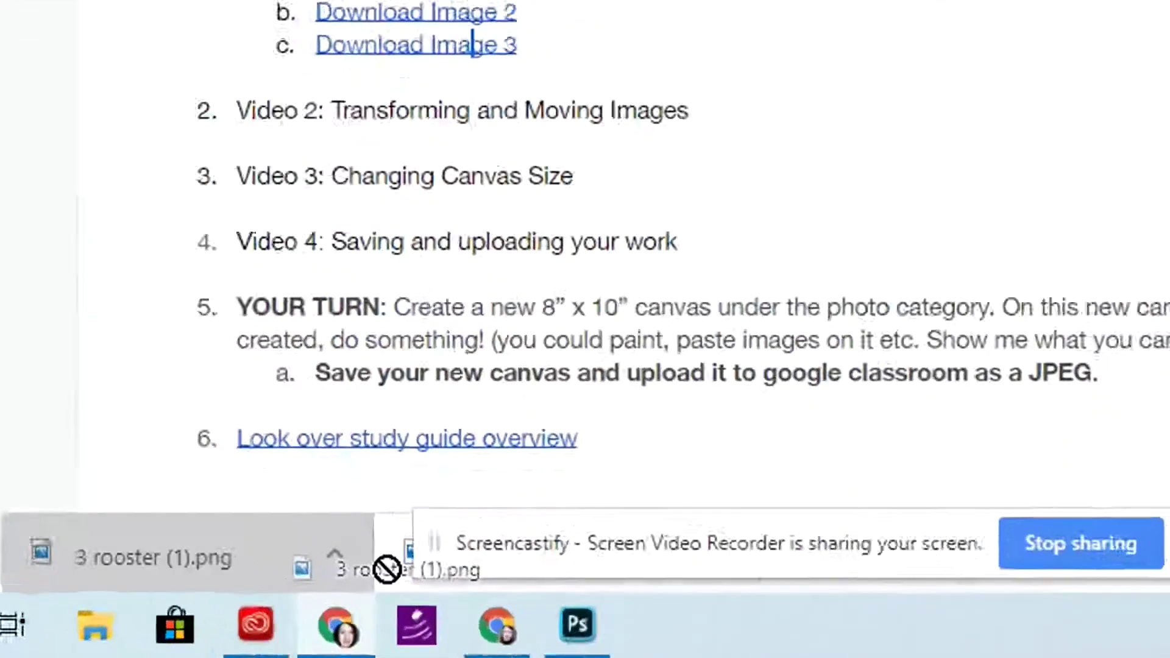
left_click_drag(422, 625, 453, 631)
left_click_drag(483, 549, 706, 497)
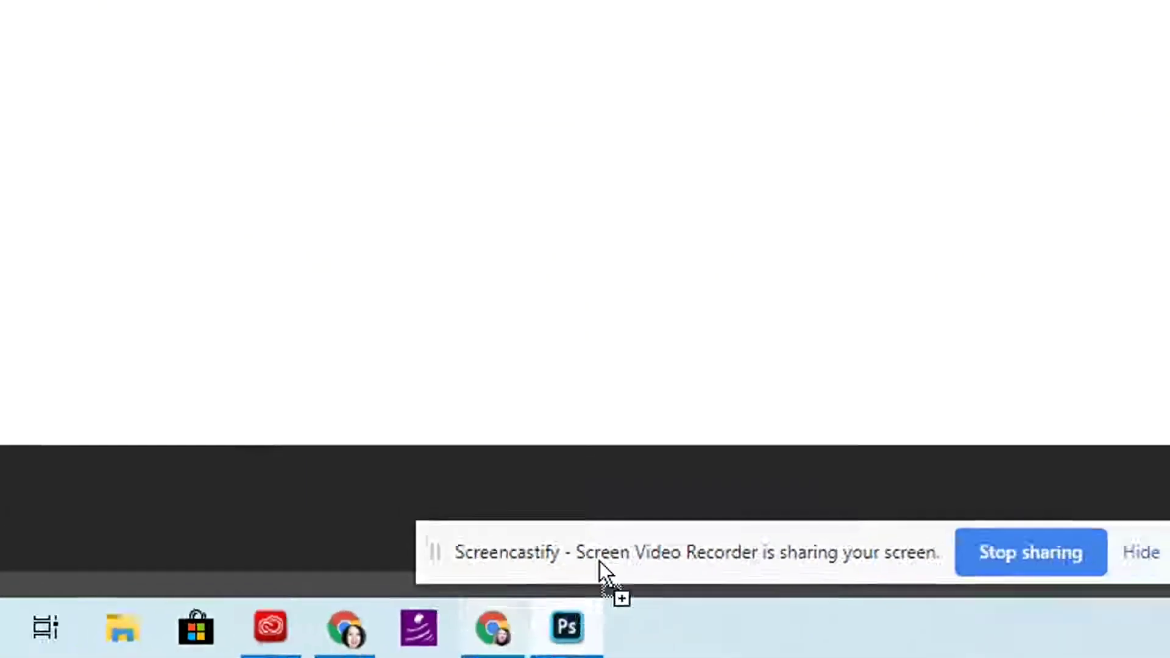
left_click_drag(600, 561, 537, 270)
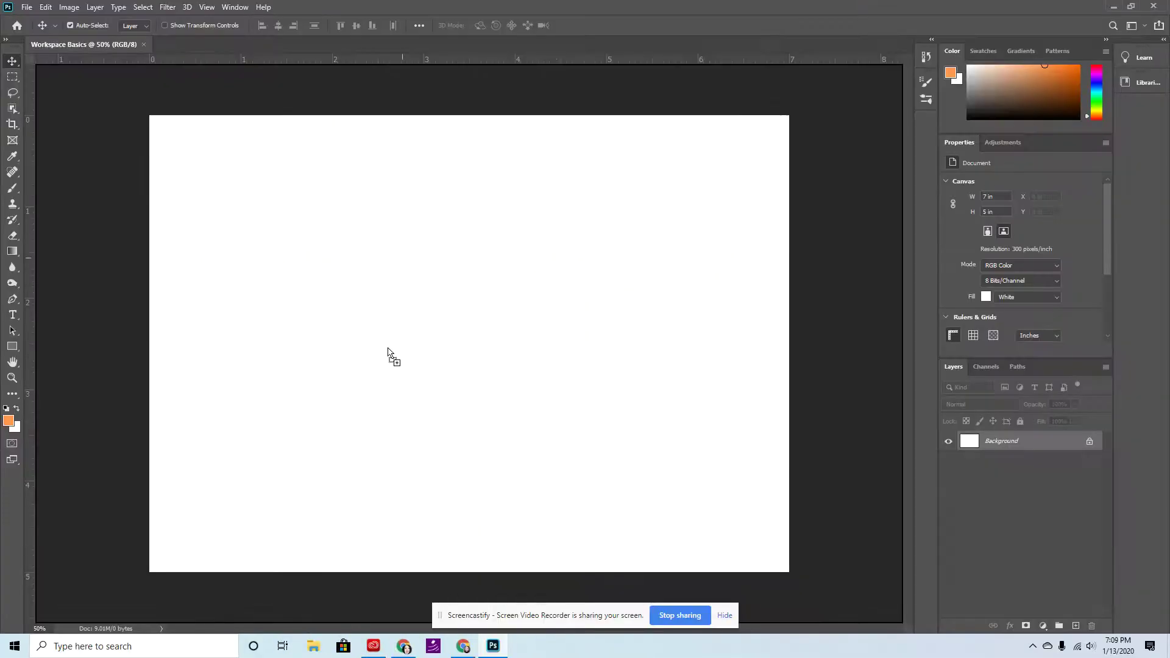
left_click_drag(455, 318, 457, 321)
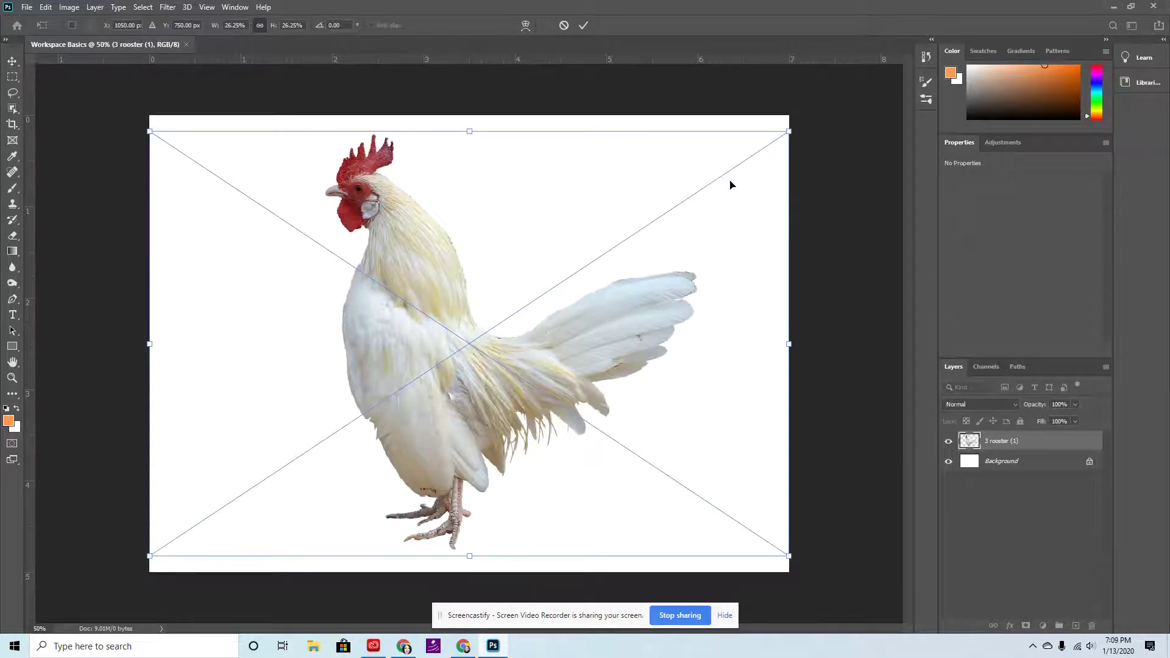
mouse_move(577, 353)
left_mouse_down()
mouse_move(606, 347)
mouse_move(564, 353)
left_mouse_up()
key("Return")
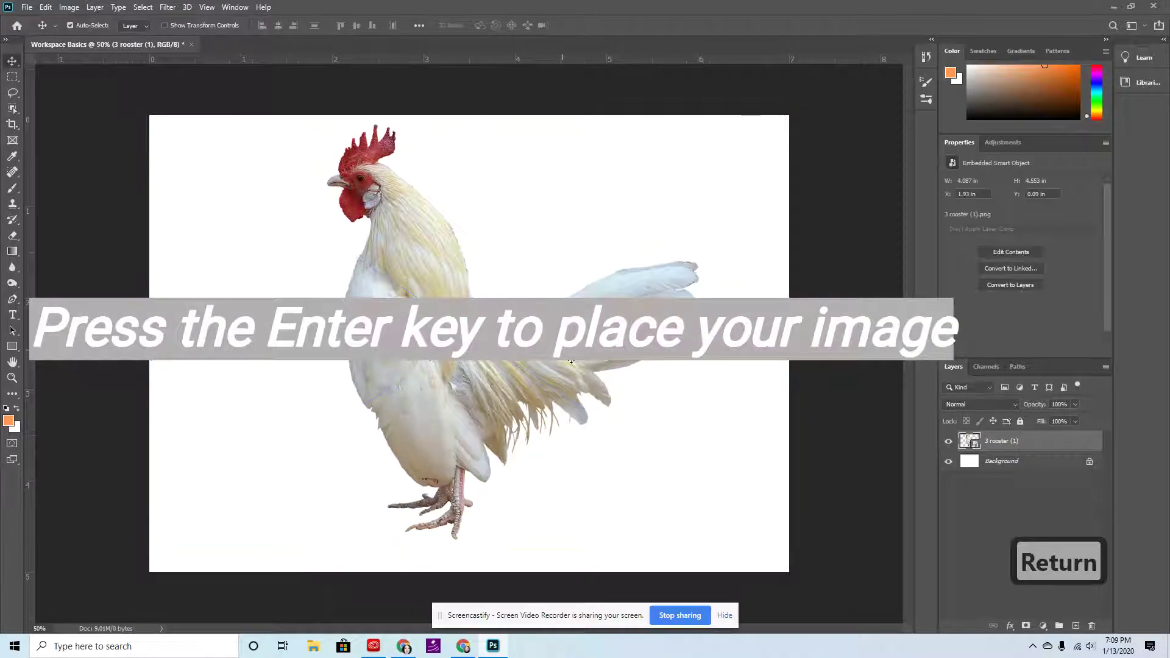
- Reposition the rooster with the Move Tool toward the canvas's right side, to about X 3.5 in, Y 0.15 in
left_click_drag(480, 360, 500, 342)
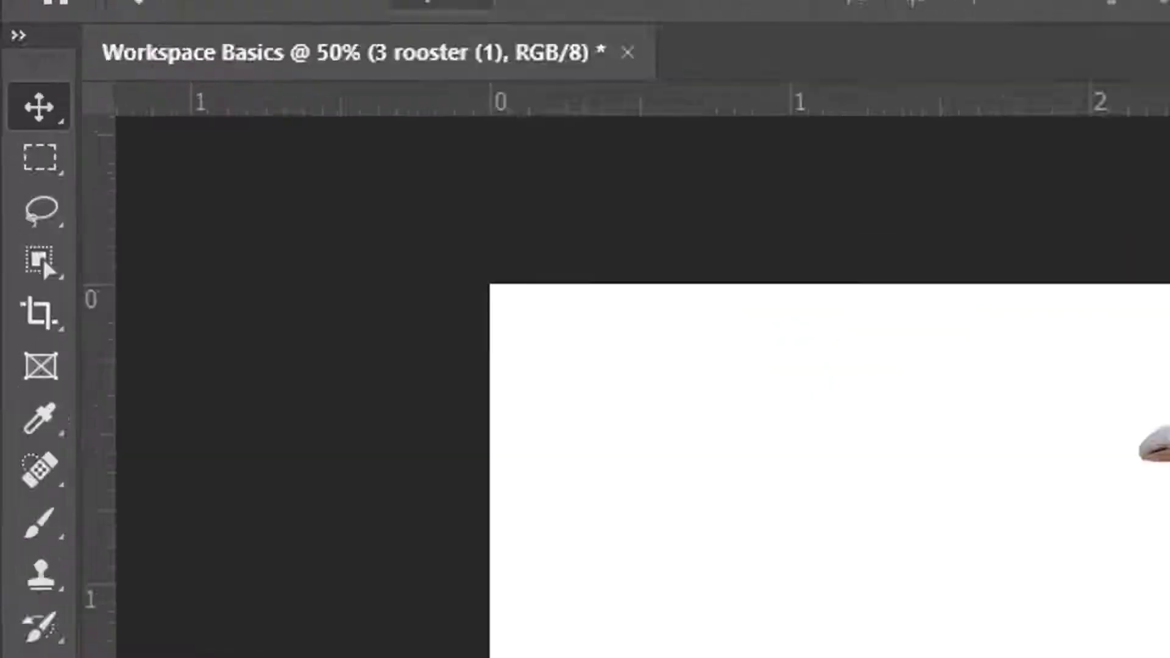
right_click(45, 103)
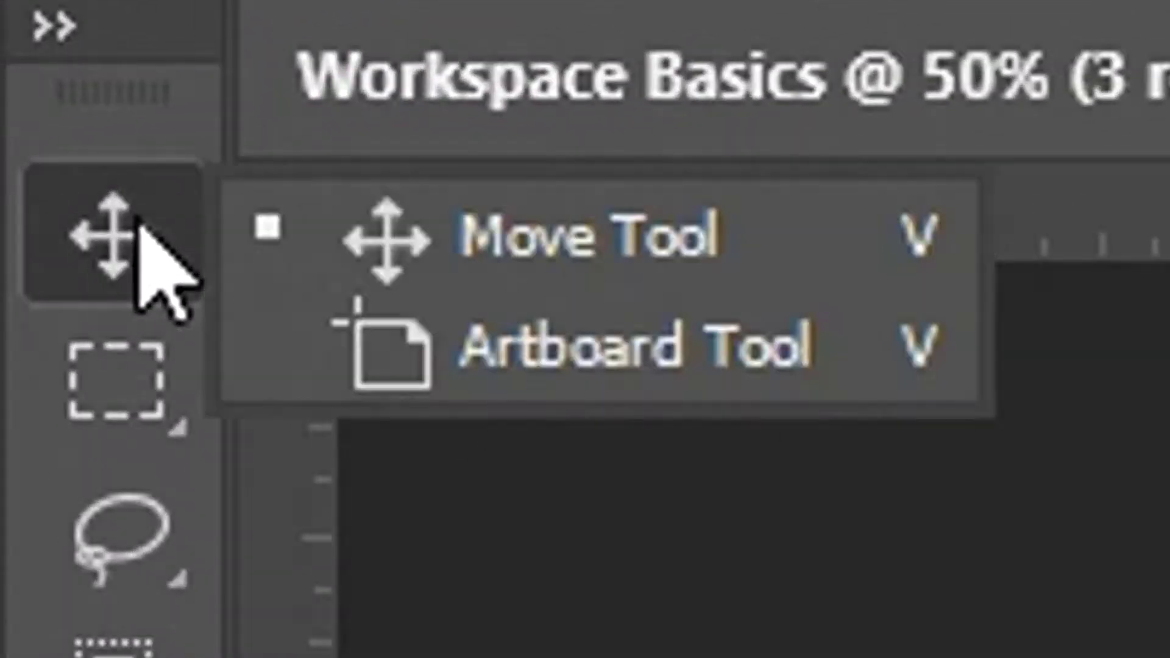
left_click(600, 247)
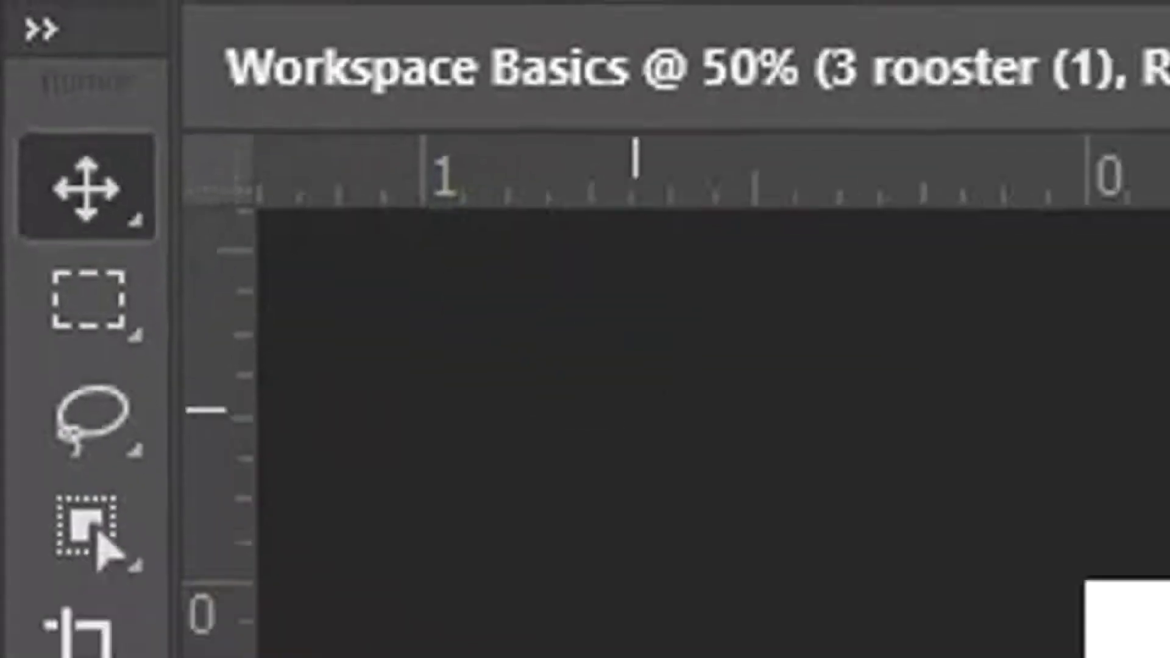
left_click_drag(401, 282, 524, 308)
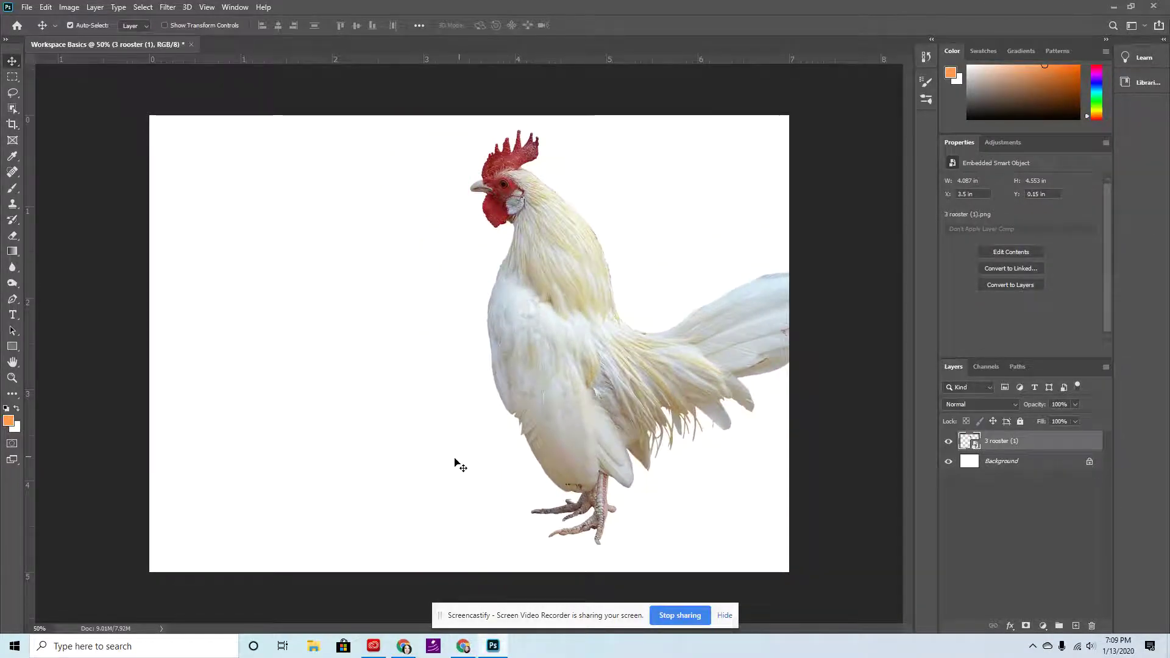
- Place 2 Cat (1) from the Downloads folder as an embedded image, positioned at about X -0.17 in, Y 1.73 in
left_click(27, 7)
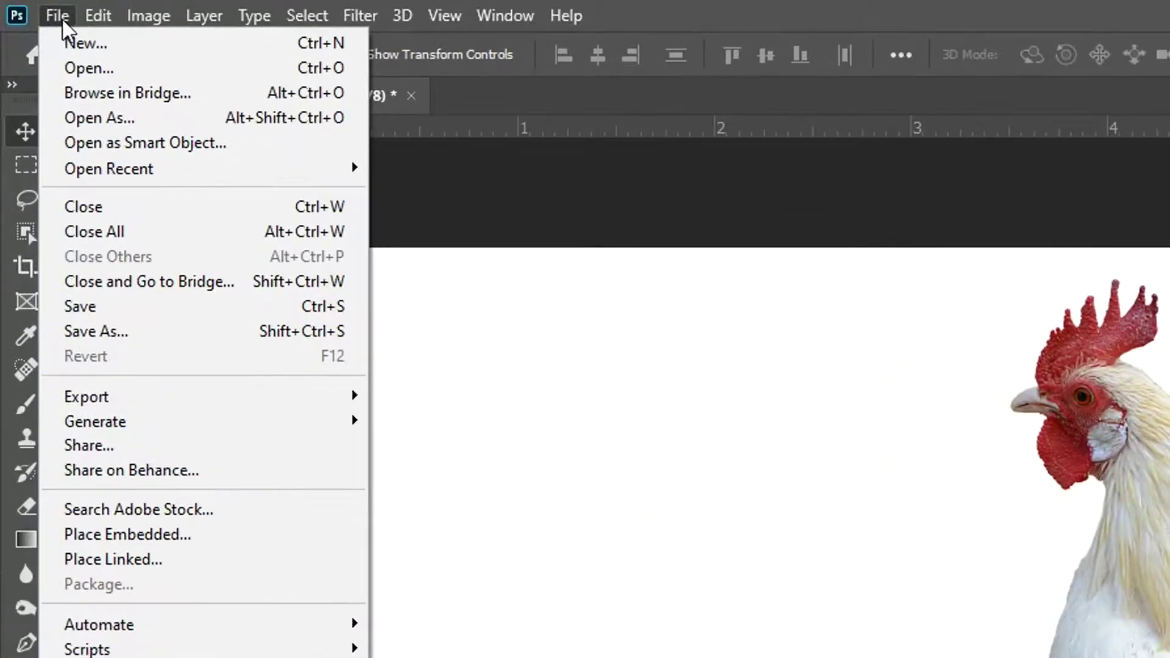
left_click(142, 530)
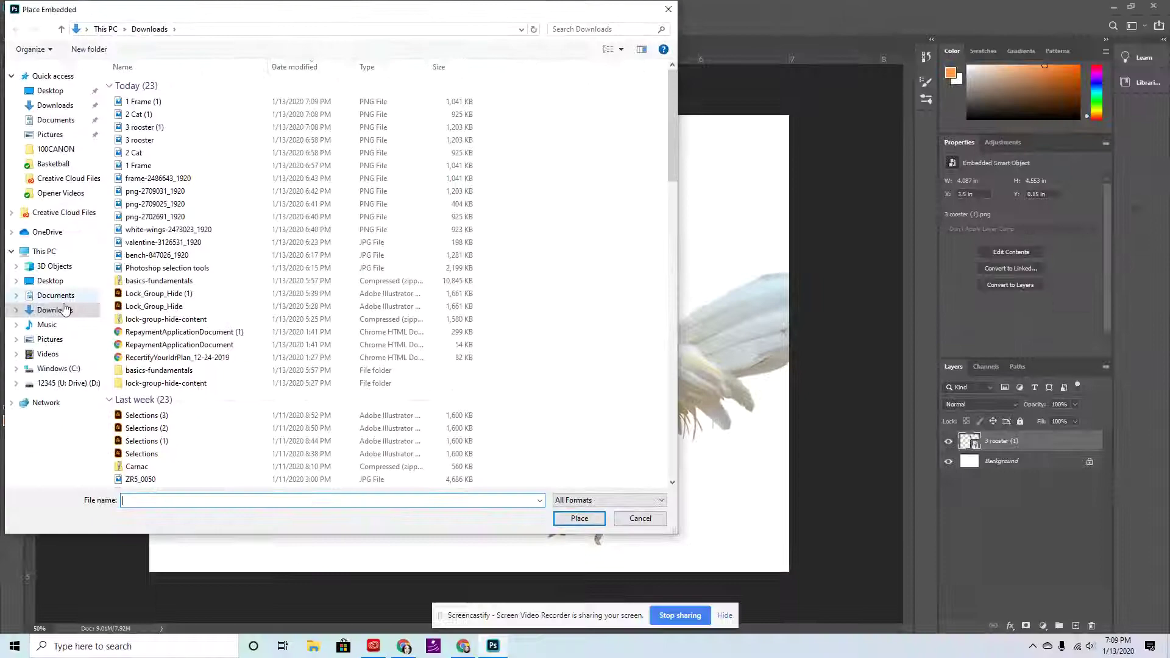
left_click(49, 312)
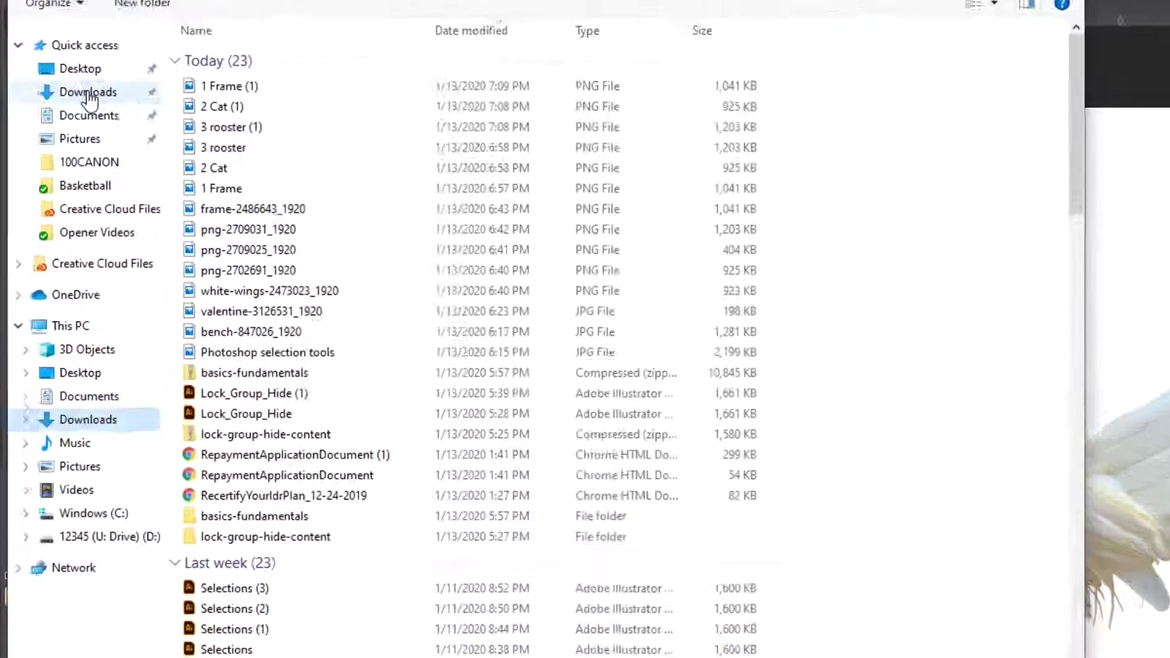
left_click(50, 106)
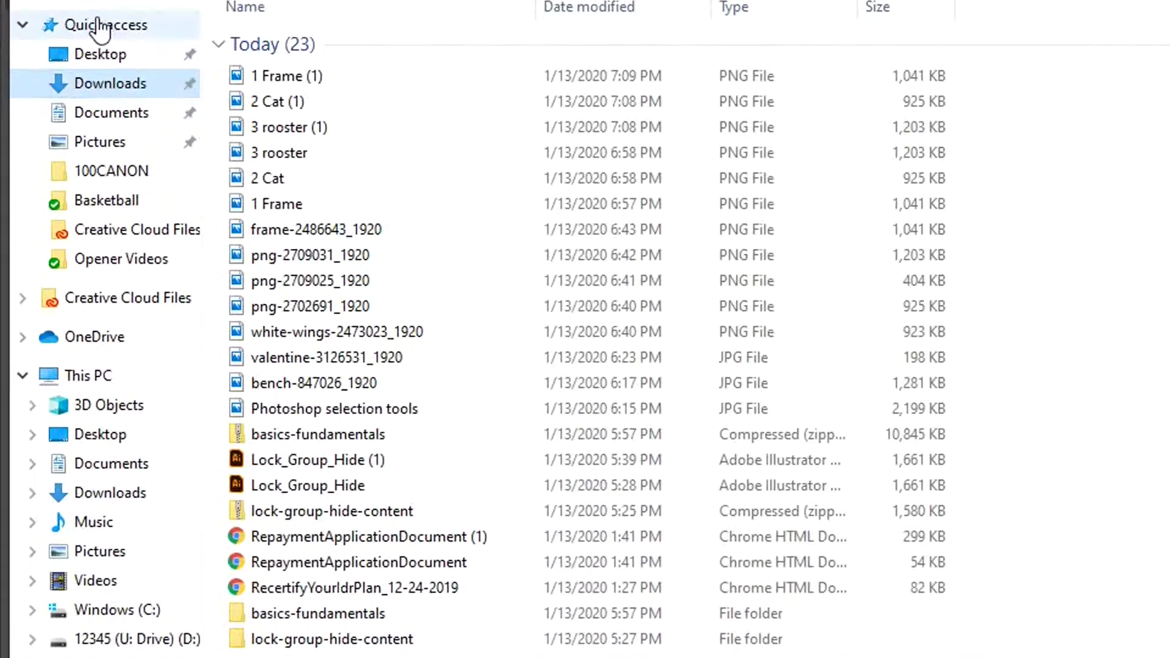
left_click(21, 378)
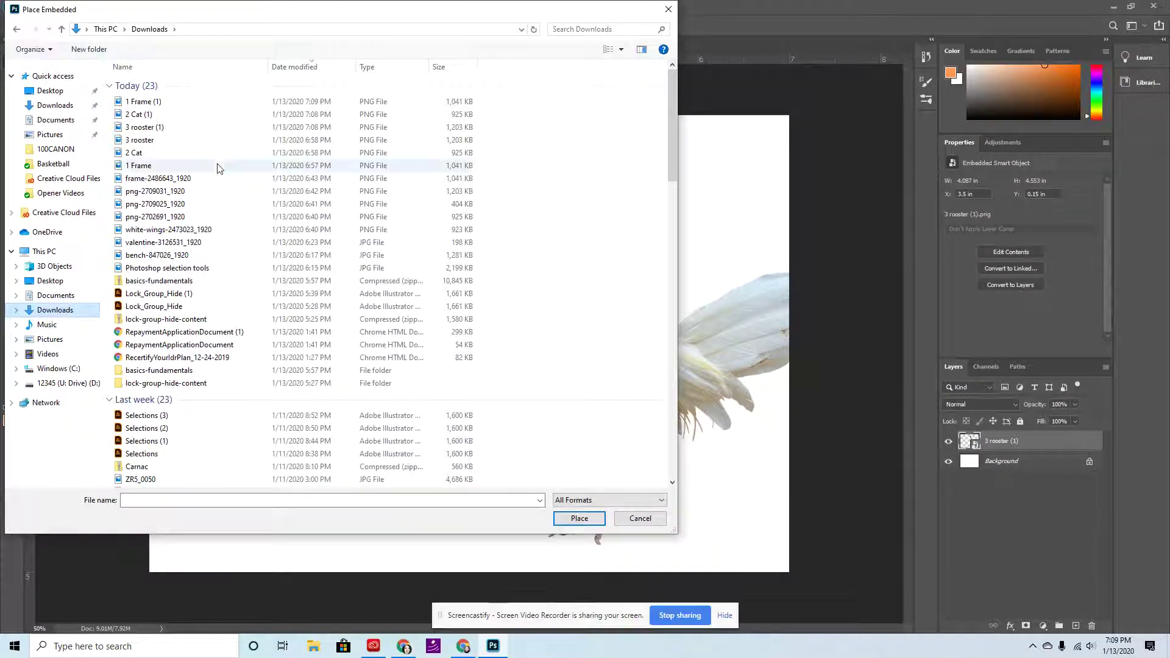
double_click(157, 116)
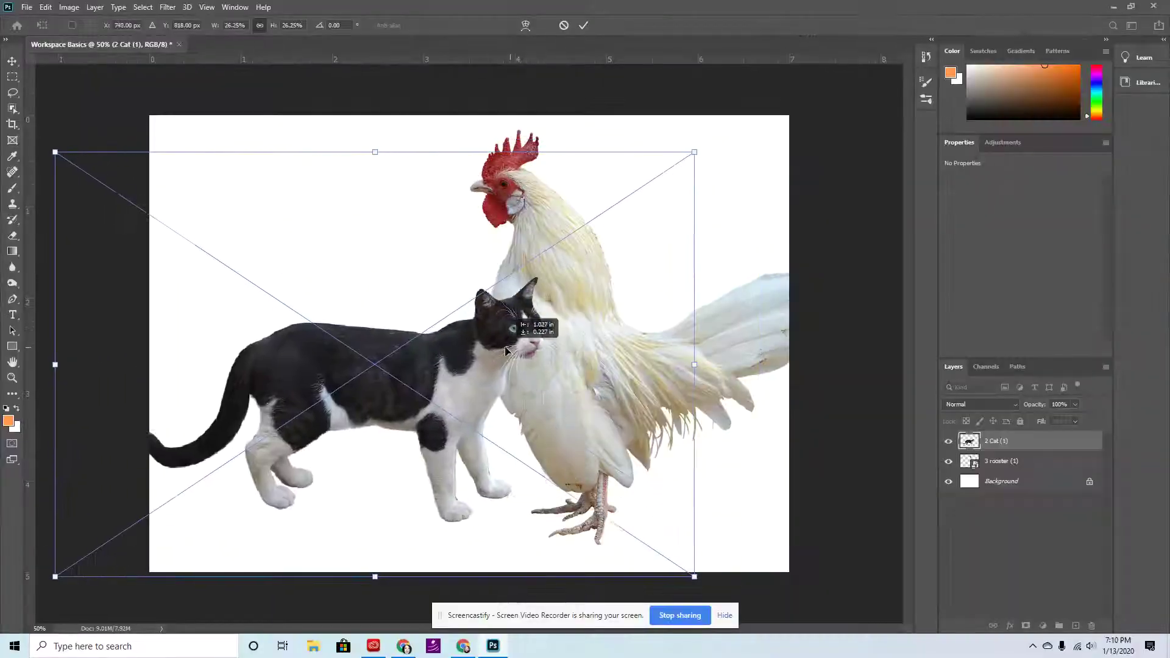
left_click_drag(531, 332, 488, 363)
key("Return")
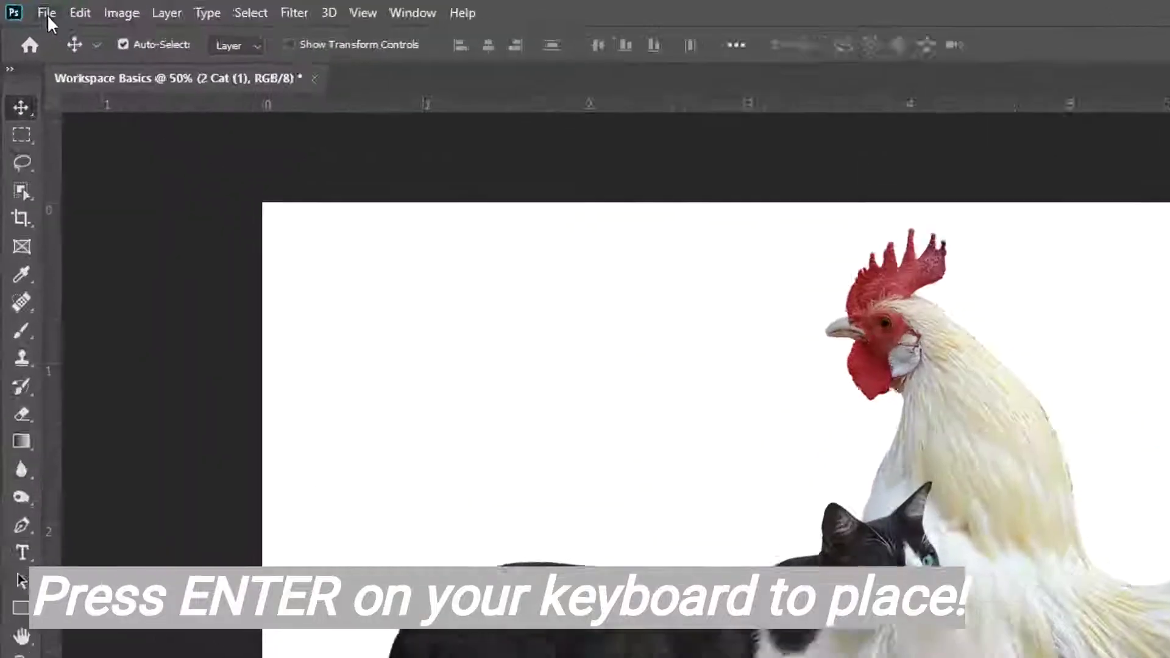
- Place 1 Frame (1) from the Downloads folder as an embedded image at the centre of the canvas
left_click(26, 7)
left_click(216, 600)
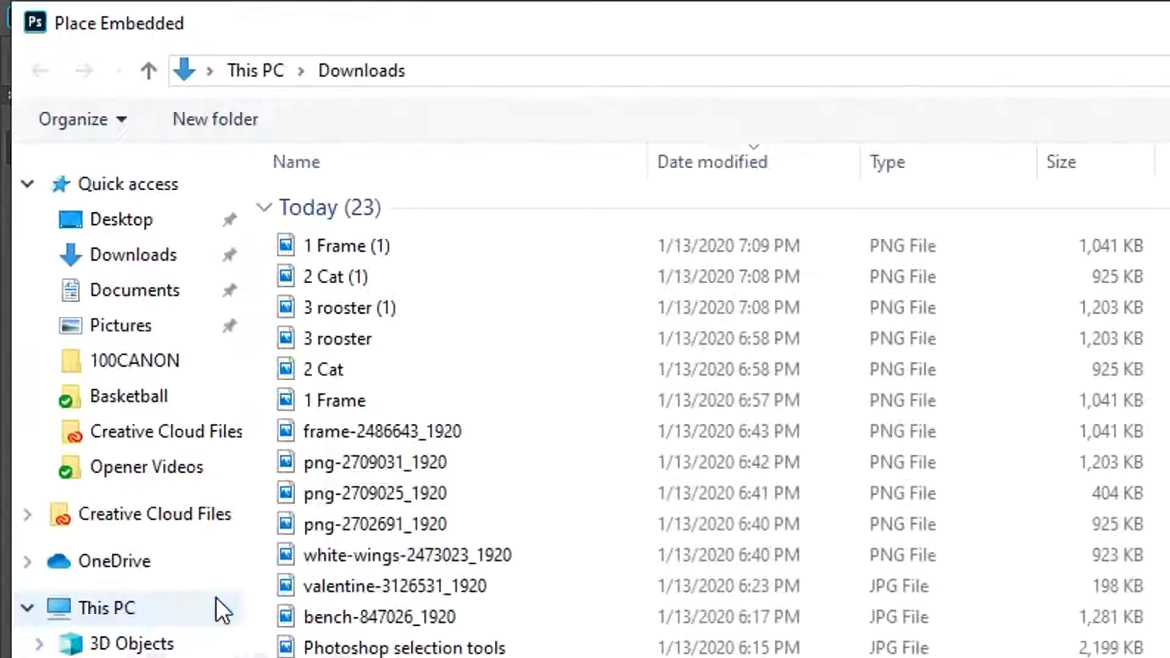
left_click(345, 252)
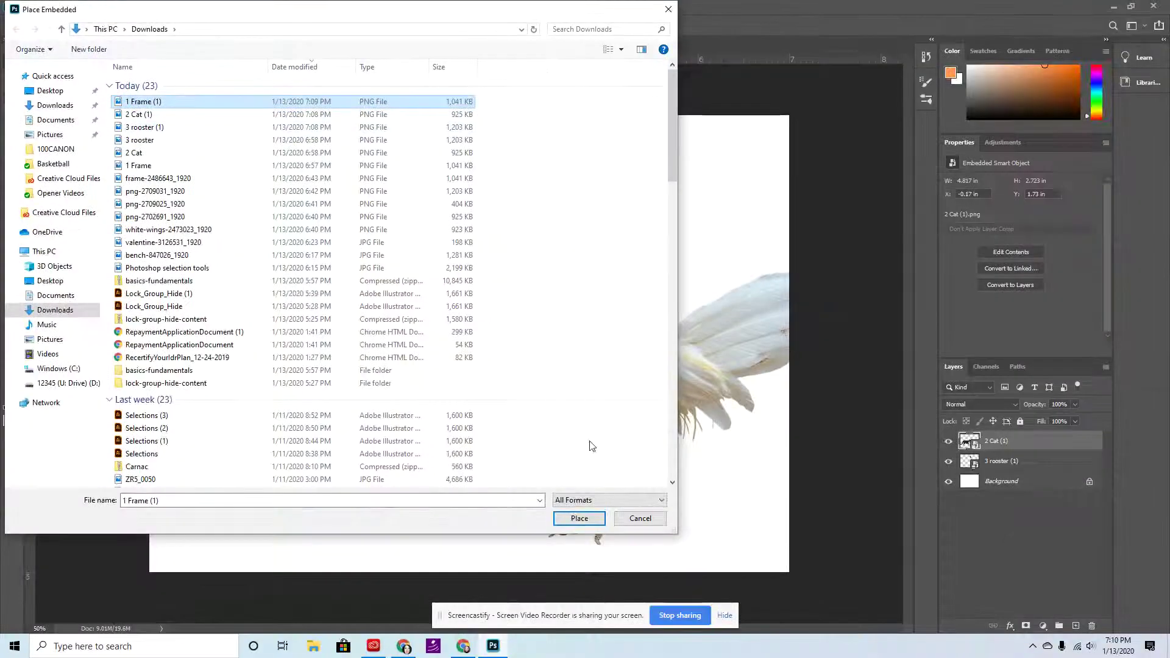
left_click(580, 520)
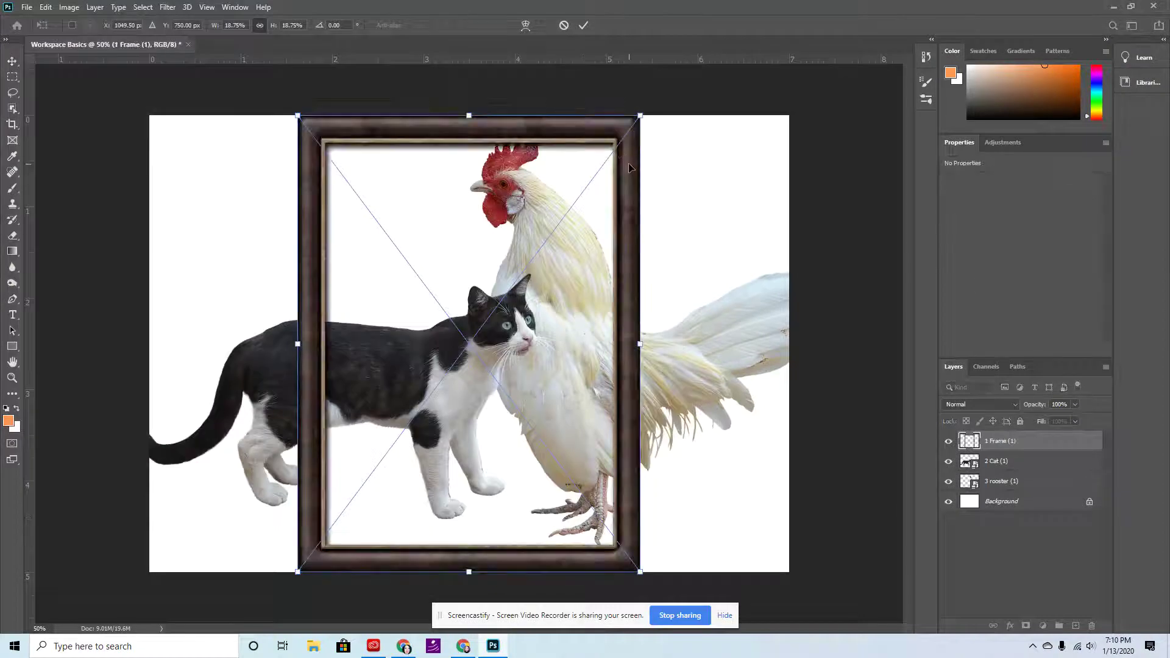
key("Return")
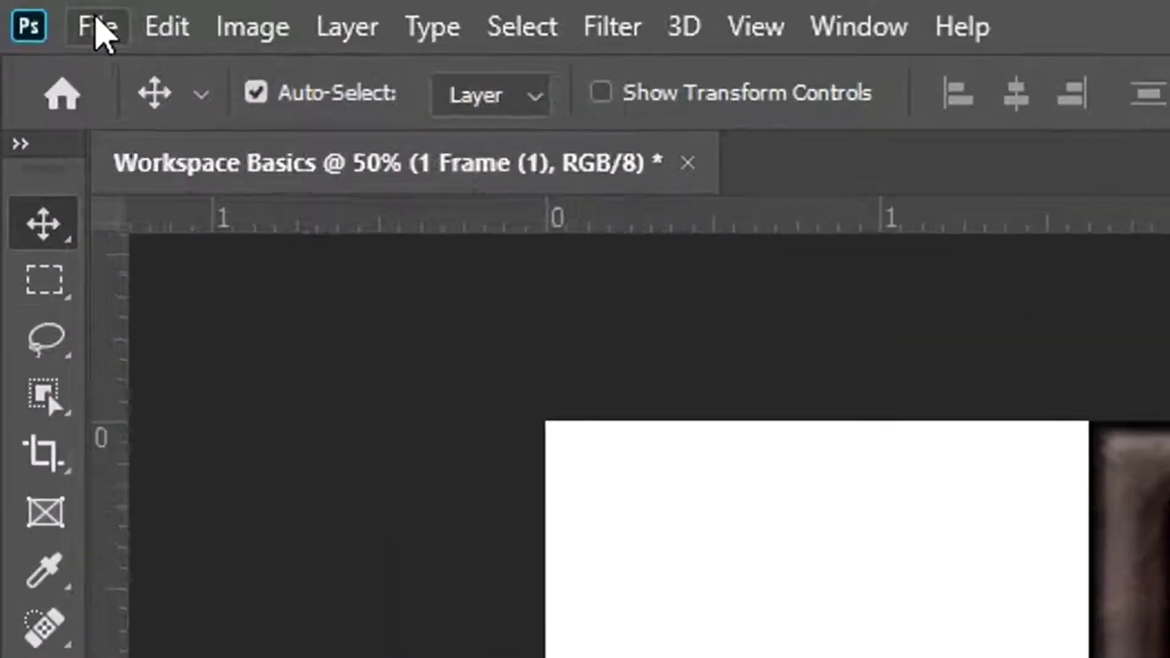
- Start saving the document on the computer as a new file and browse to the U: Drive (D:) under This PC
left_click(27, 7)
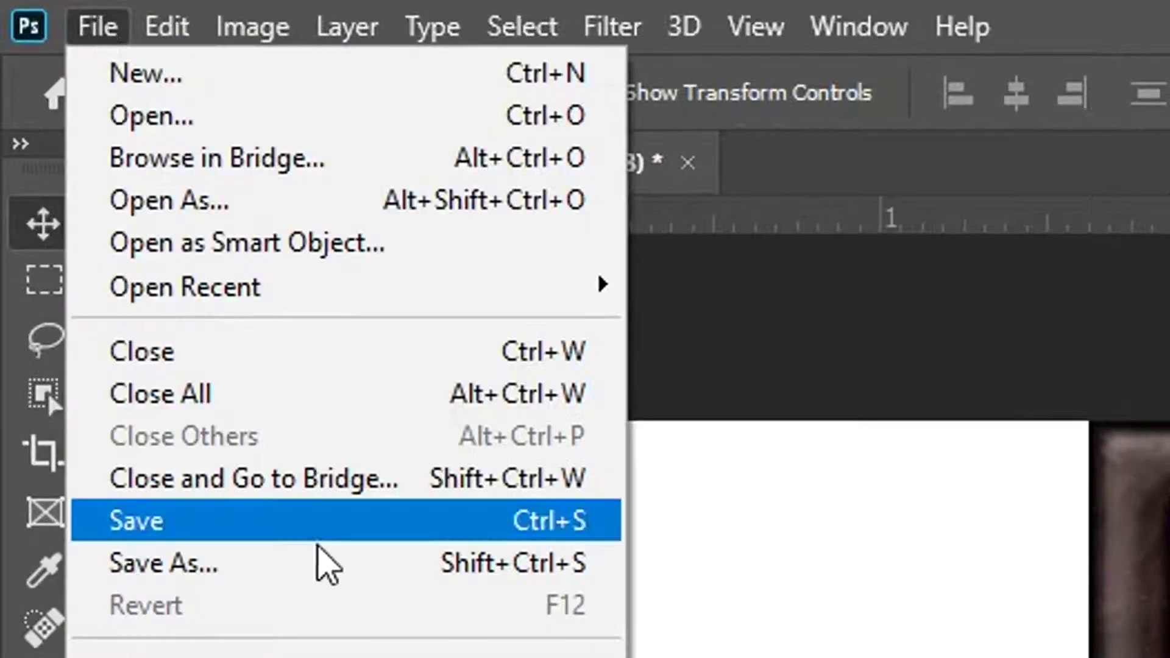
left_click(299, 566)
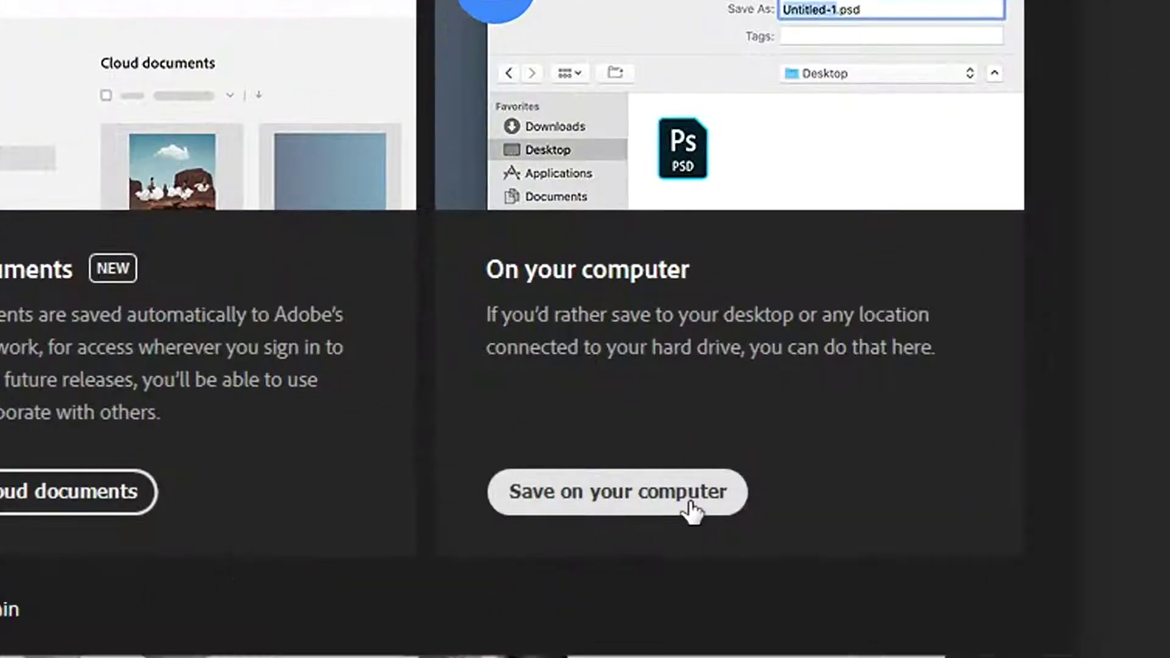
left_click(690, 430)
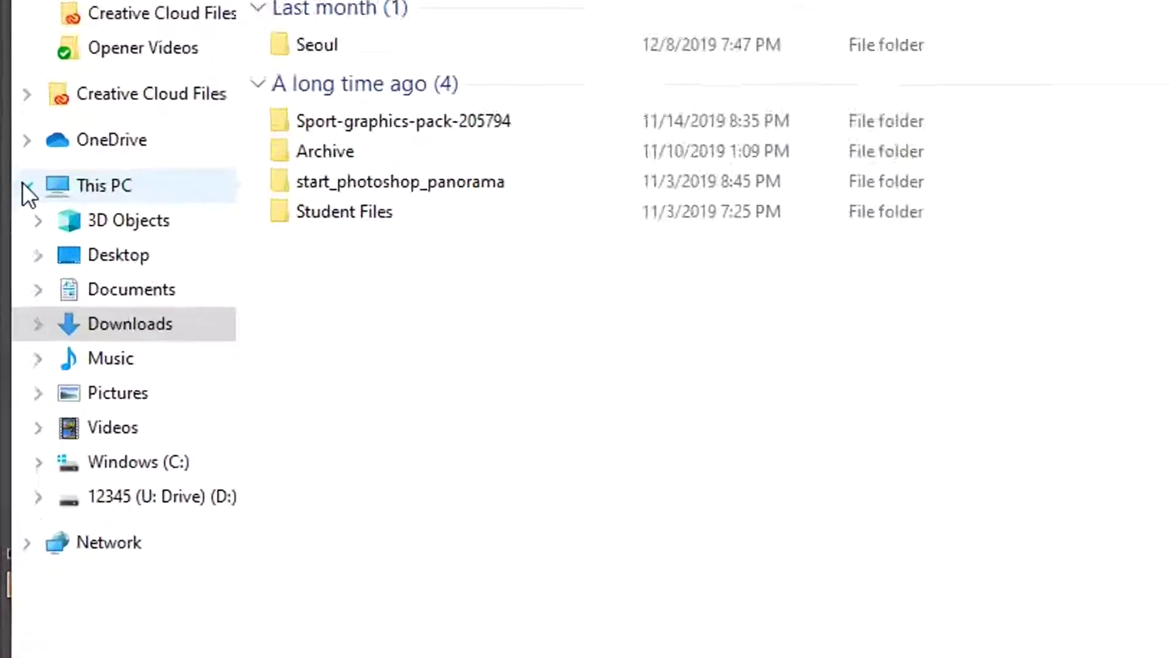
left_click(27, 185)
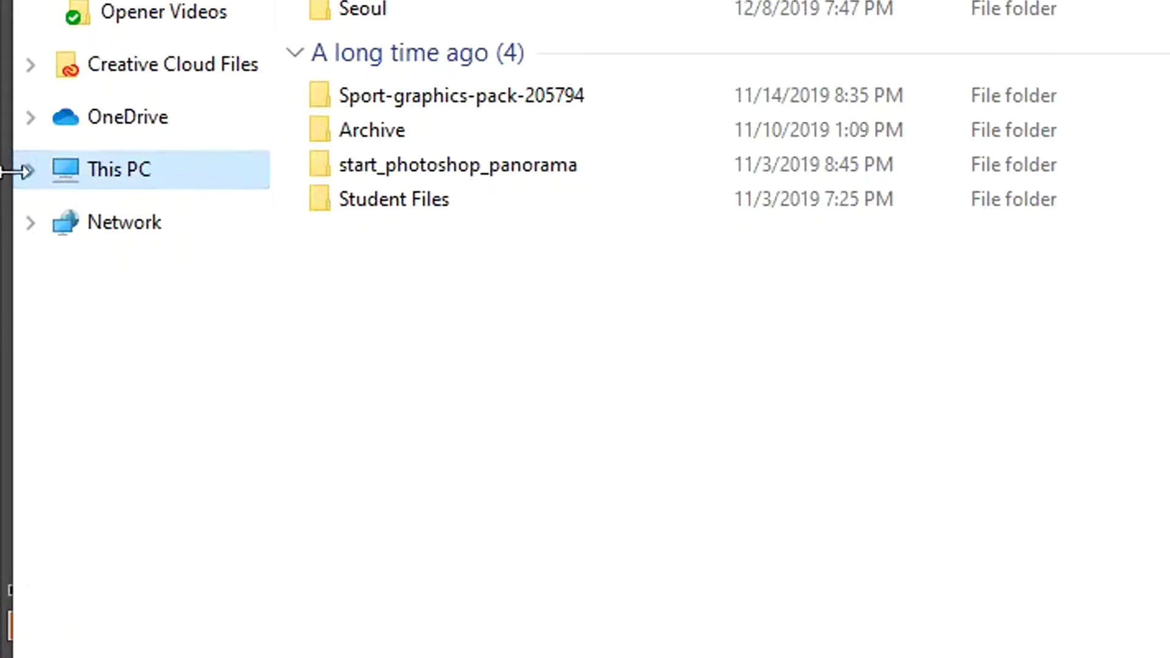
left_click(25, 171)
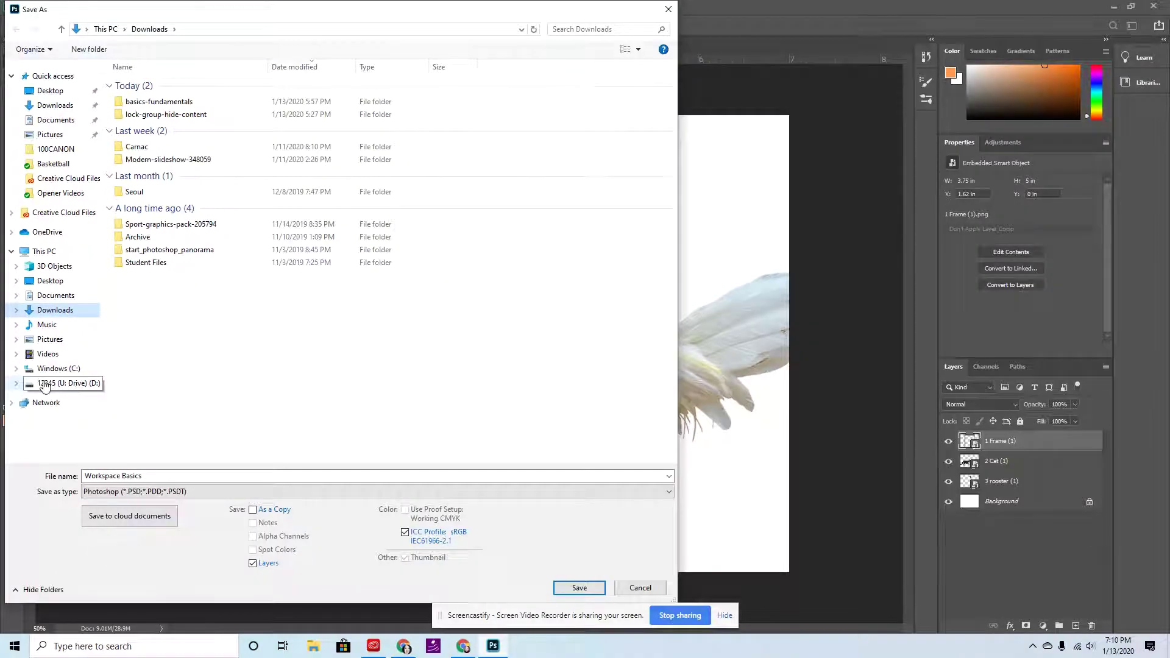
left_click(44, 384)
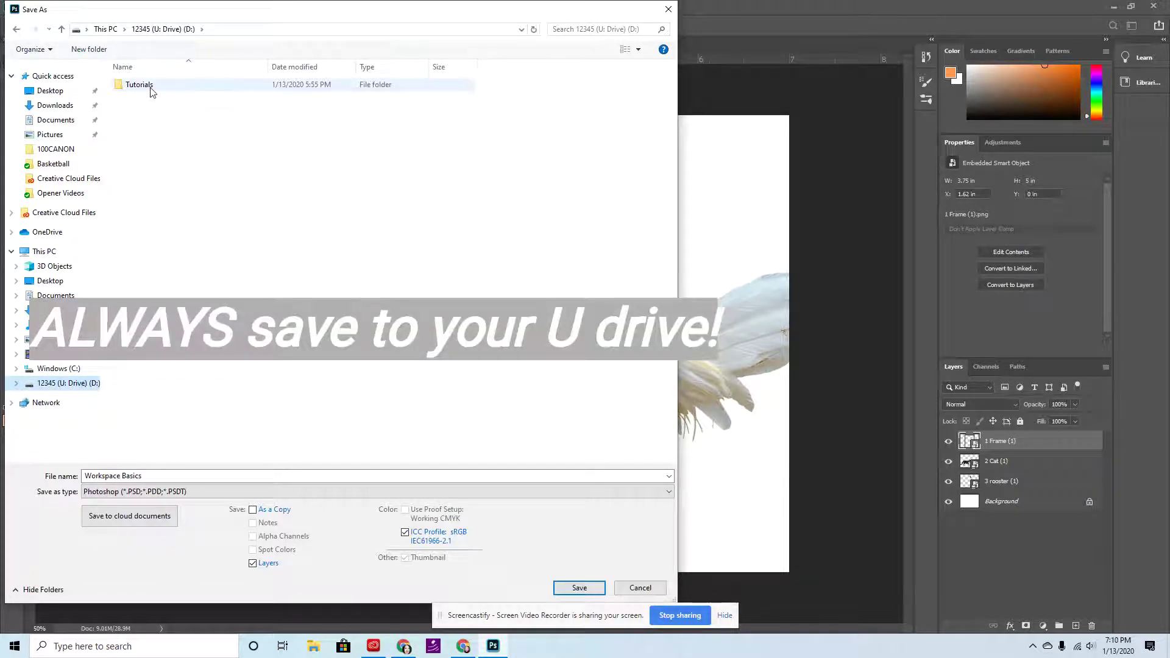
- Create a folder named Intro to Digital Art on the U: Drive
left_click(89, 49)
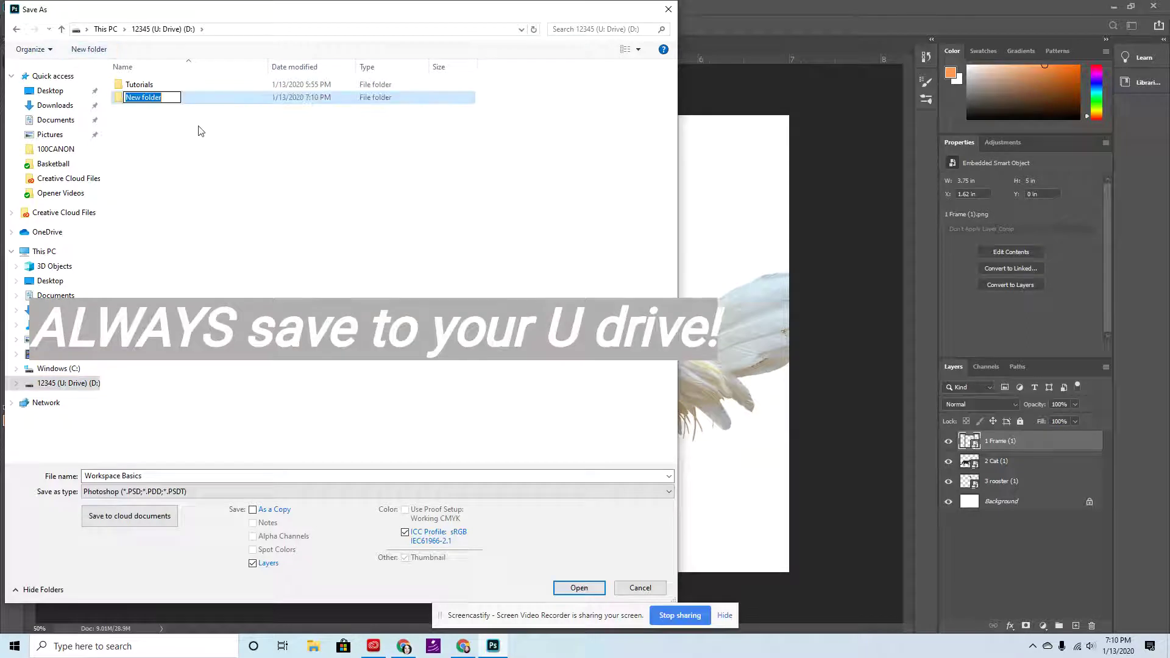
type("Int")
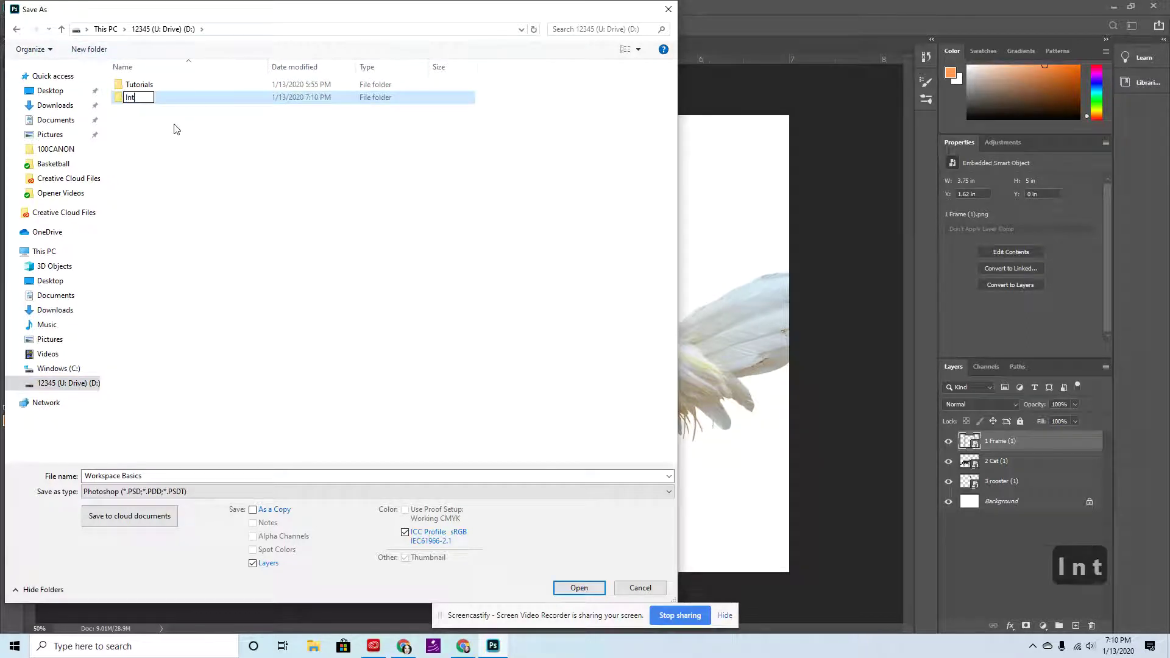
type("ro to Digi")
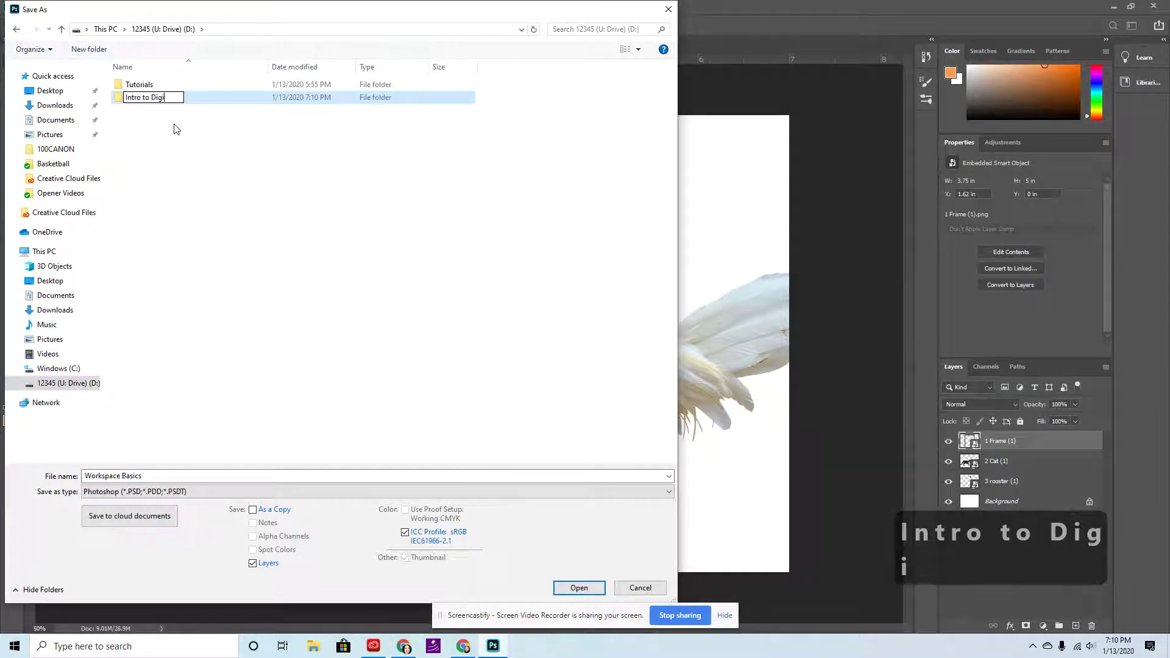
type("tal ARt")
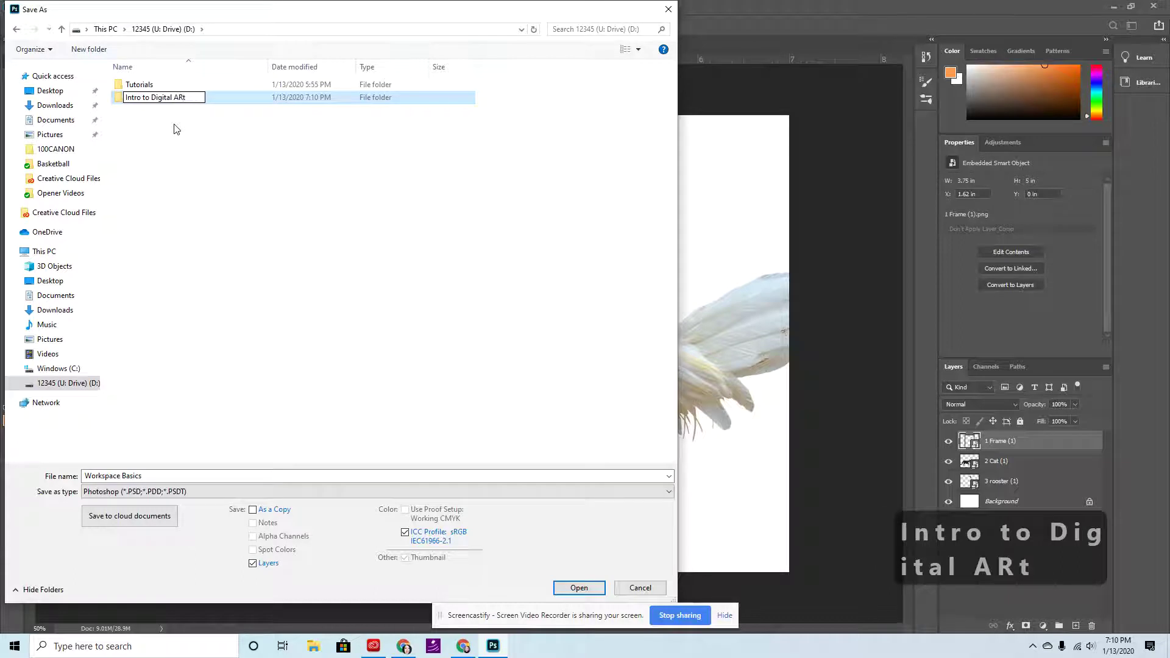
key("BackSpace")
key("BackSpace")
type("rt")
left_click(176, 129)
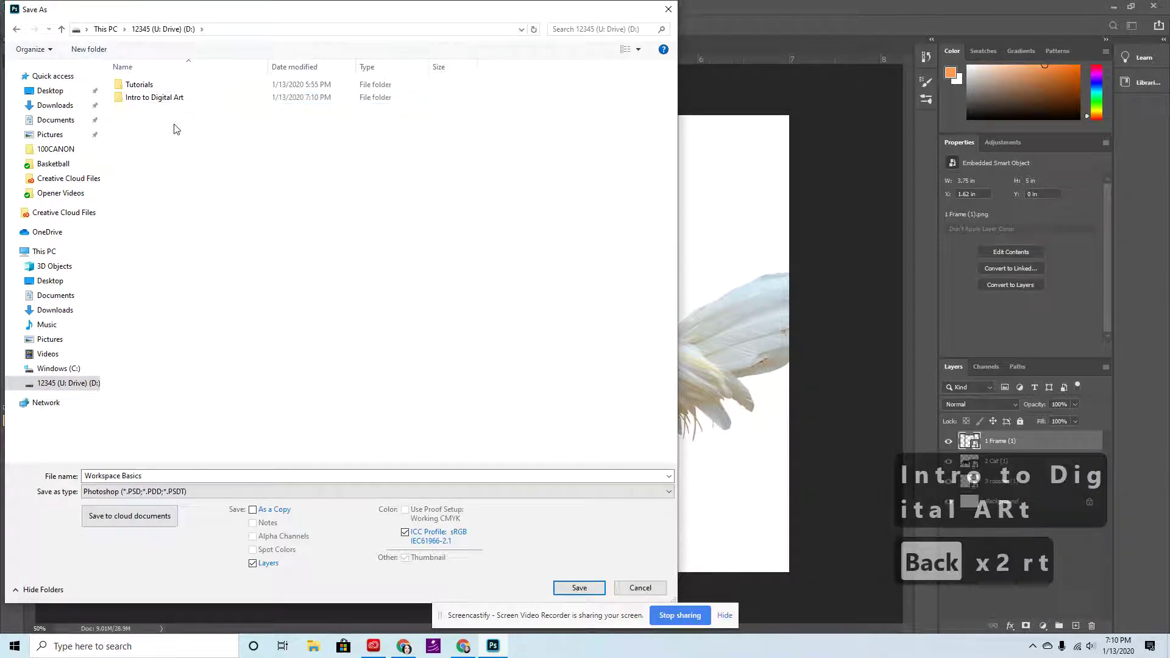
- Create a subfolder named PS Tutorials inside the Intro to Digital Art folder
double_click(166, 99)
left_click(89, 49)
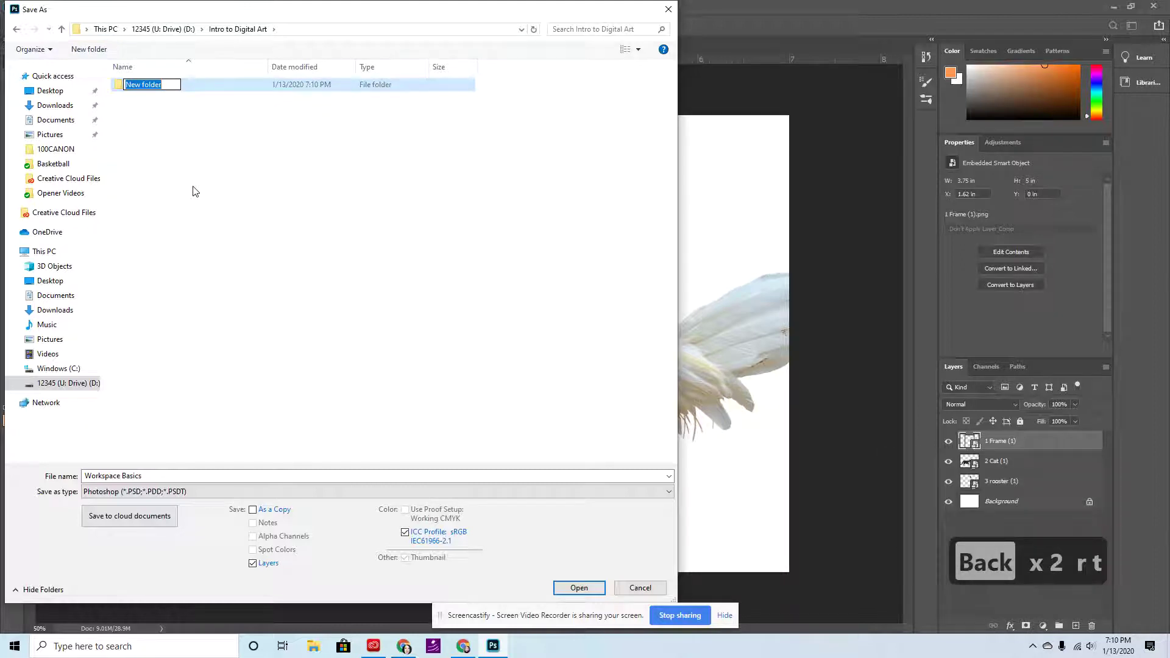
type("PS Tur")
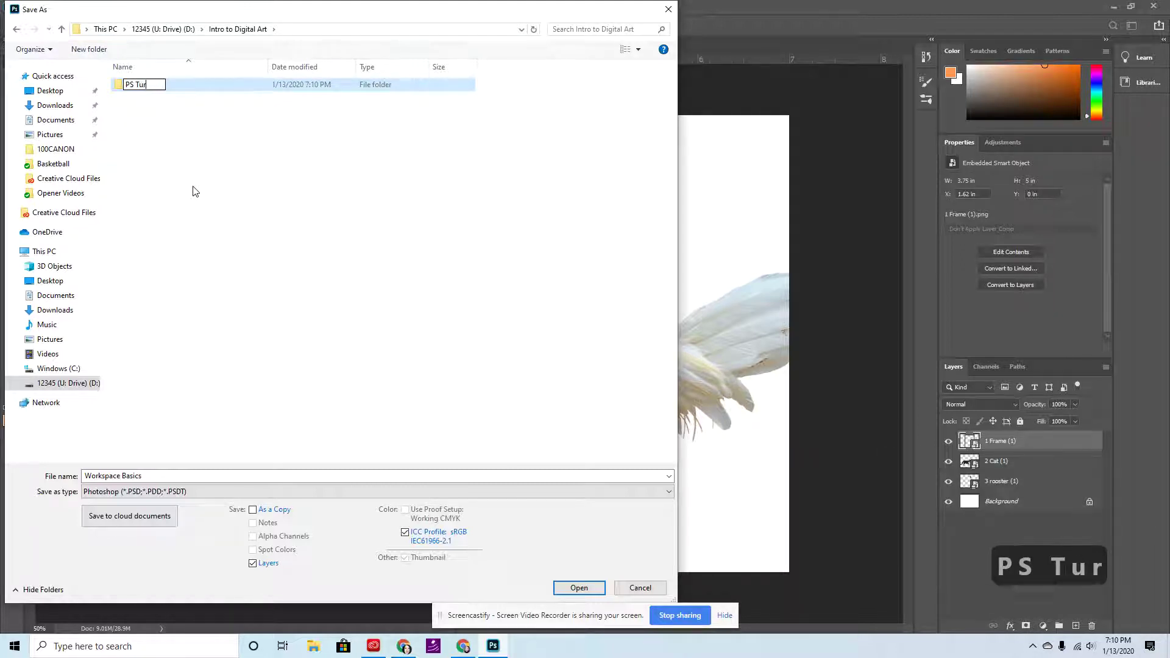
key("BackSpace")
type("tu")
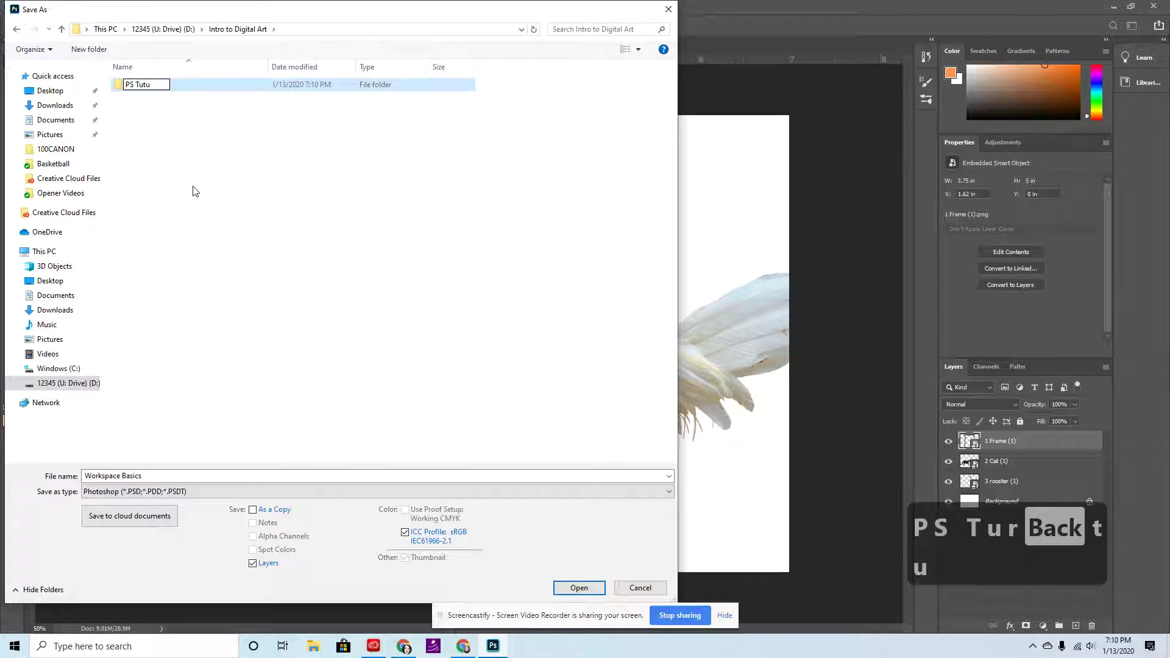
key("BackSpace")
type("oria")
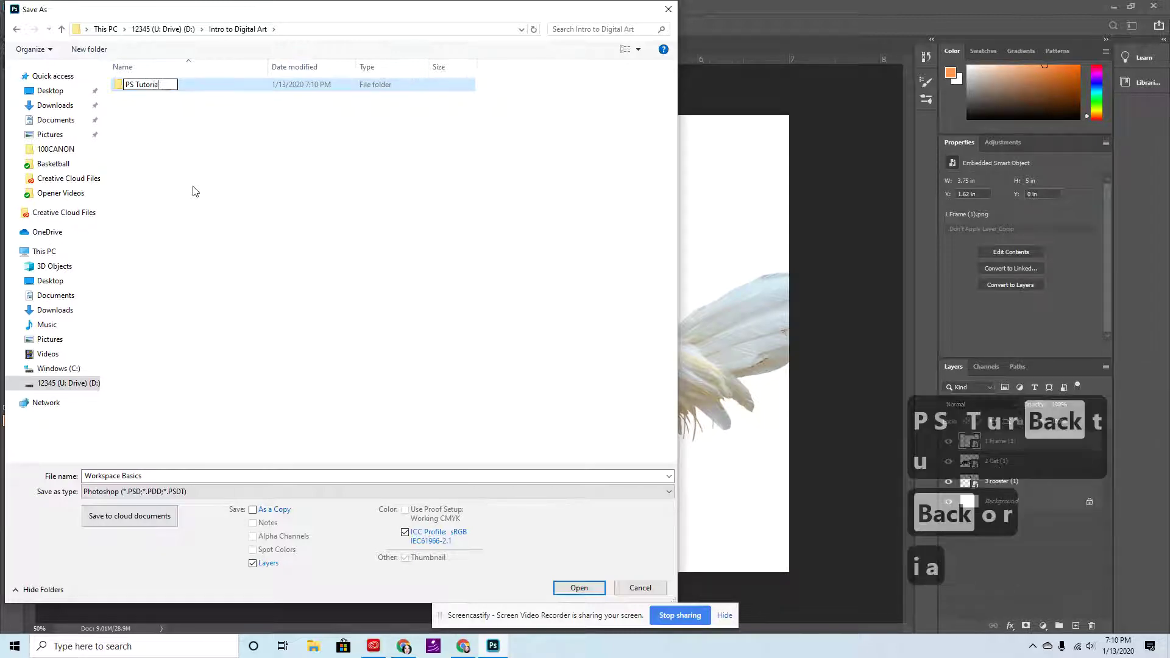
type("ls")
key("Return")
- Save the document as Workspace Basics in Photoshop format inside PS Tutorials, with layers and Maximize Compatibility kept on
double_click(176, 87)
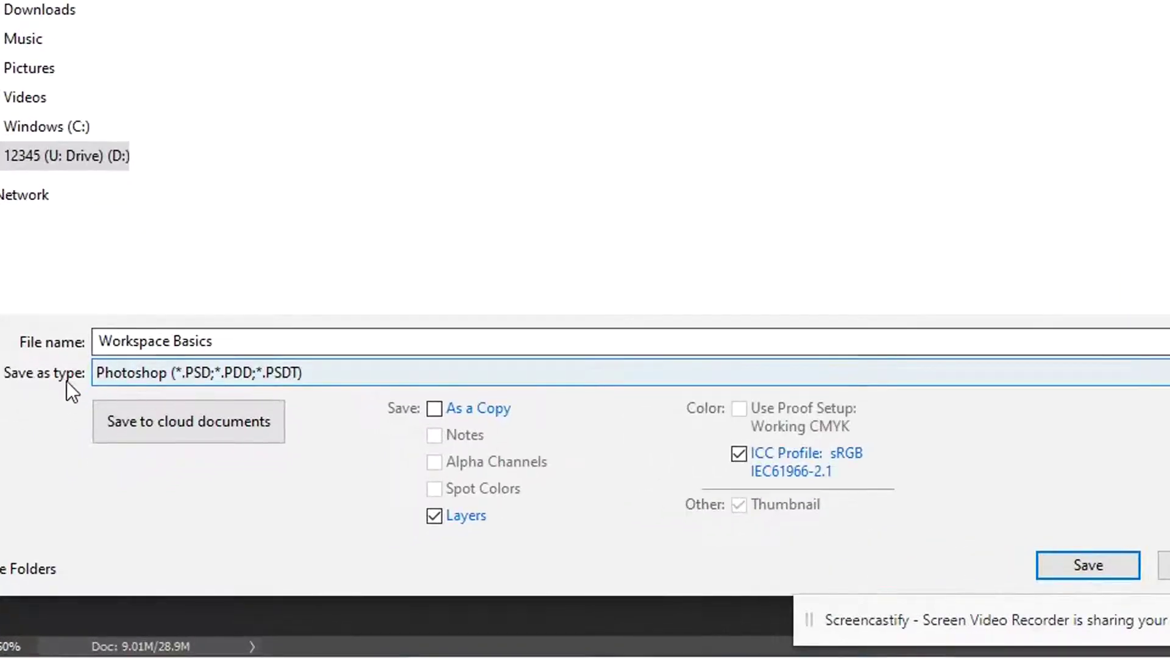
left_click(1122, 573)
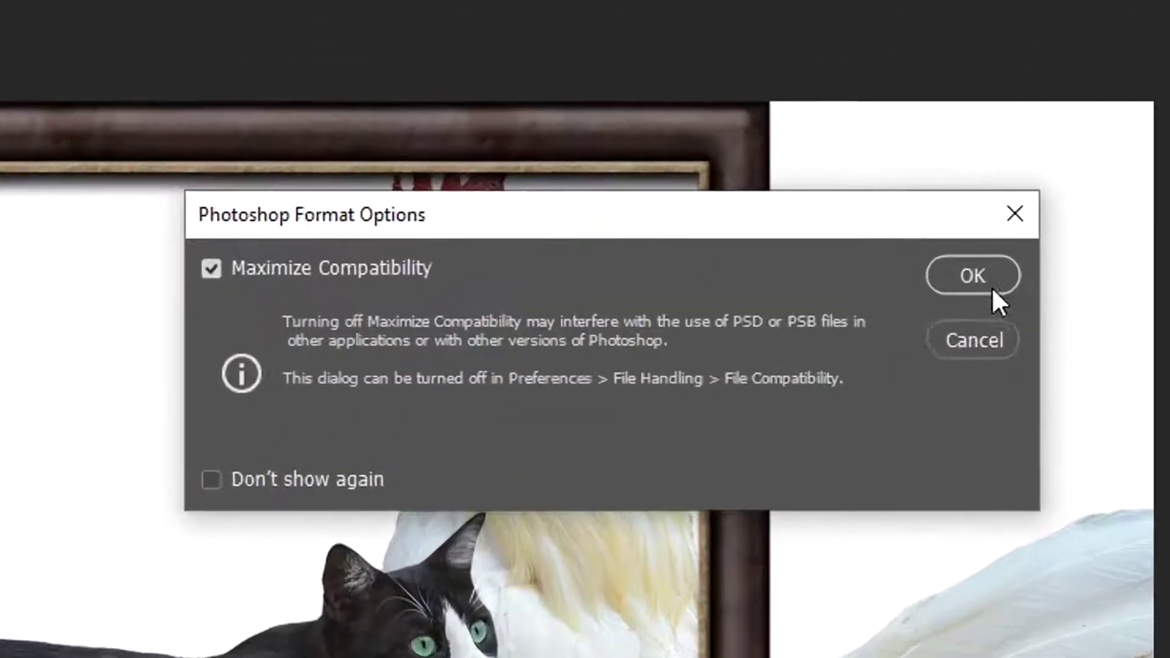
left_click(761, 154)
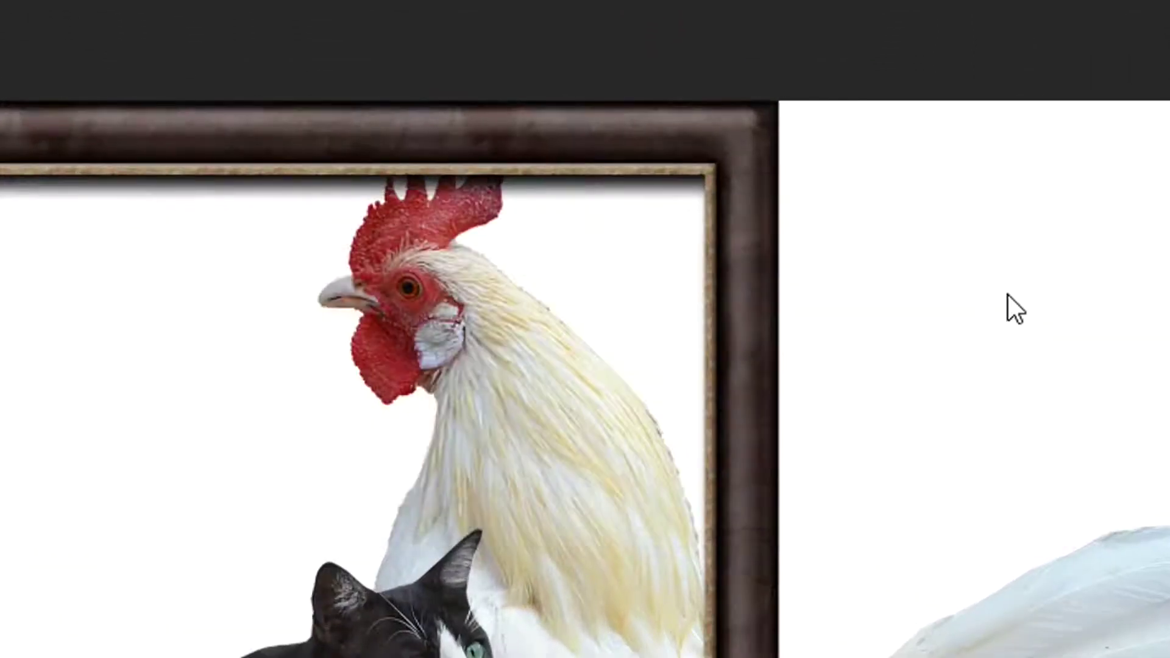